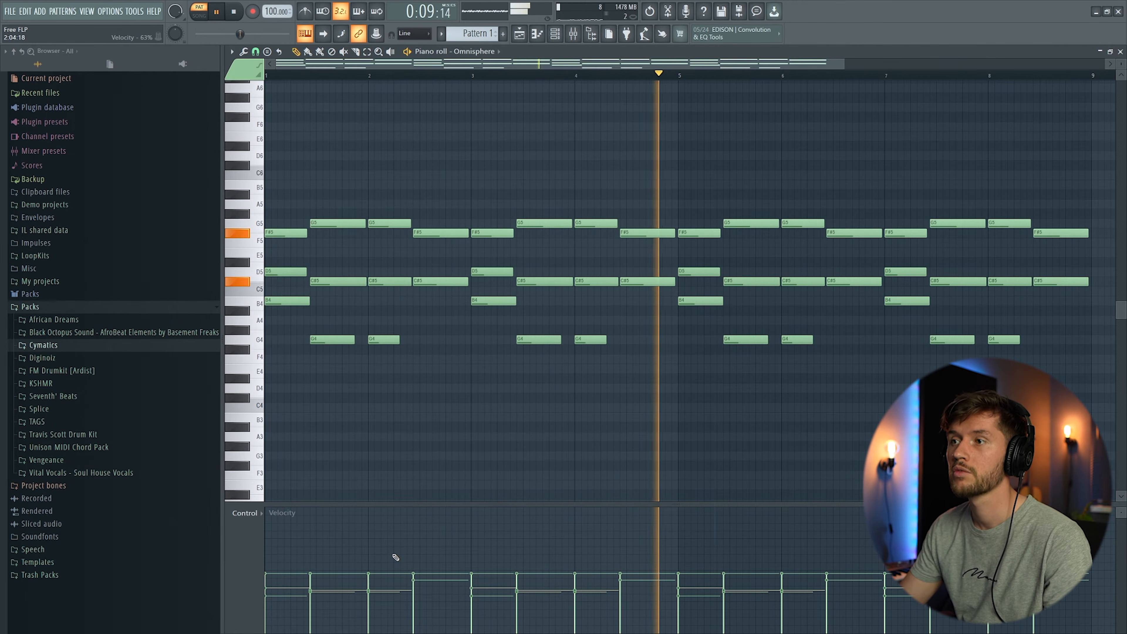
Step: Play back the chord progression in the piano roll to listen to it
key("space")
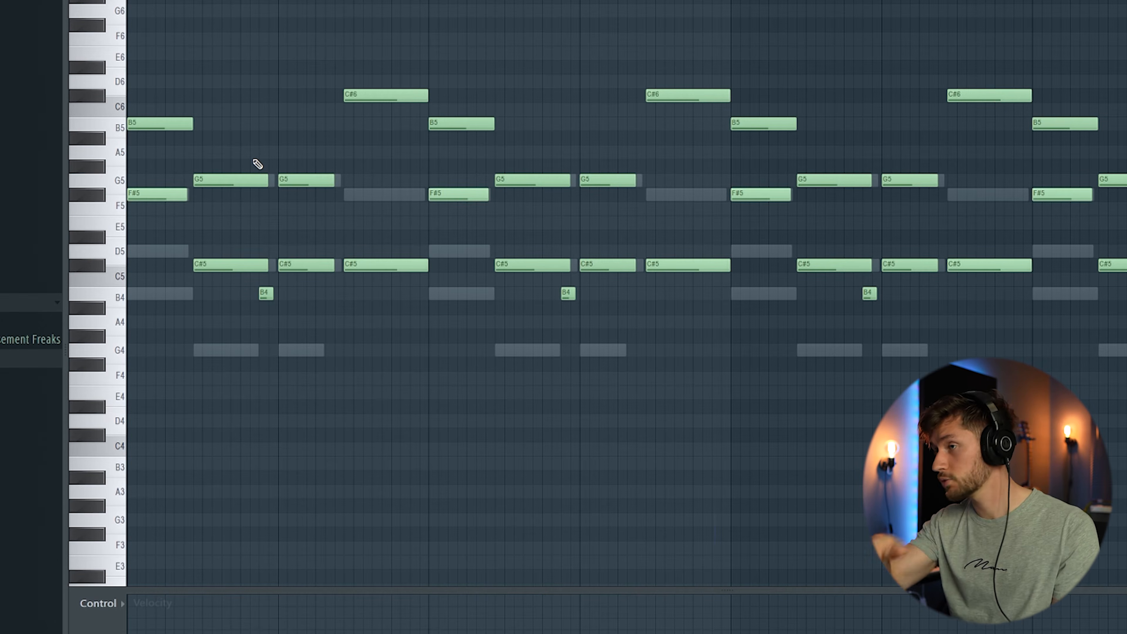
key("space")
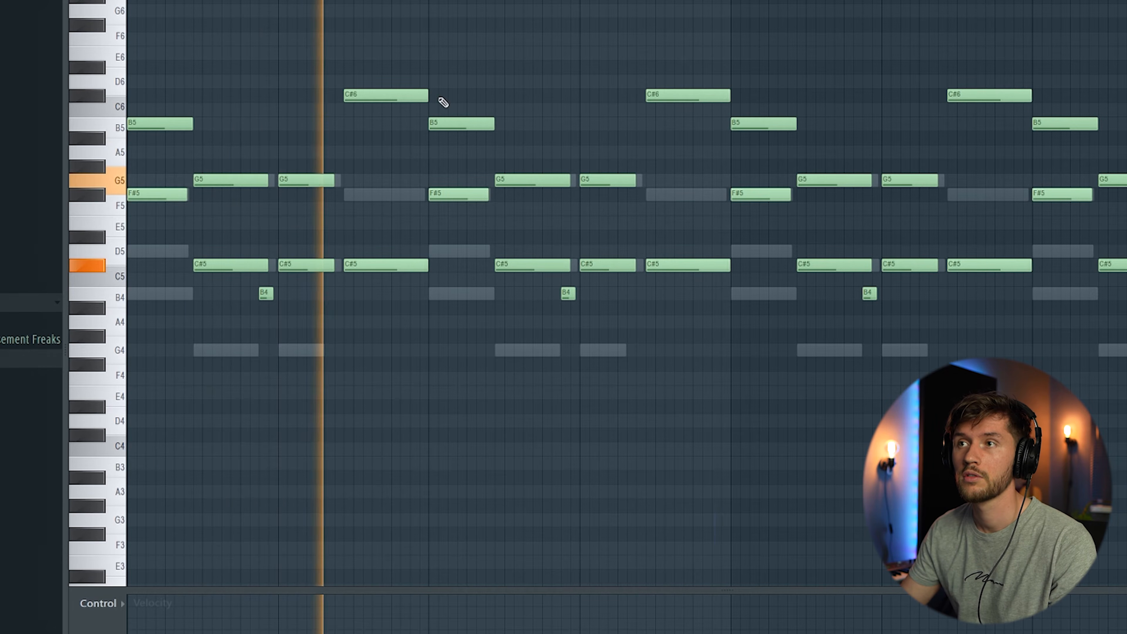
Step: Insert an Arcade instrument channel from the channel rack and open its key selector
key("F6")
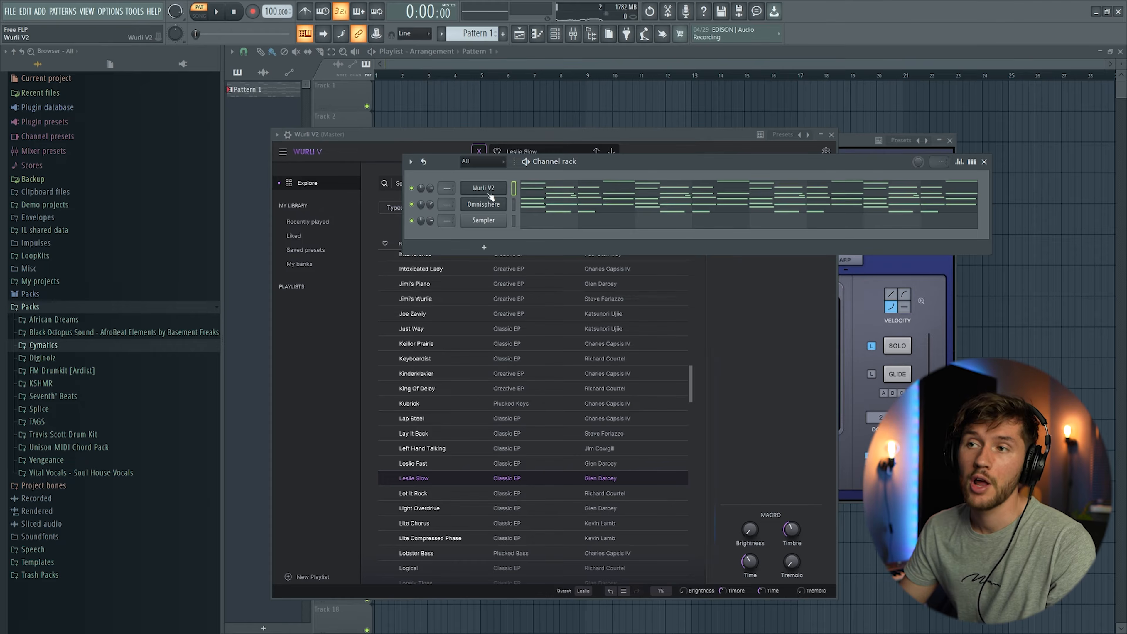
right_click(494, 190)
mouse_move(542, 260)
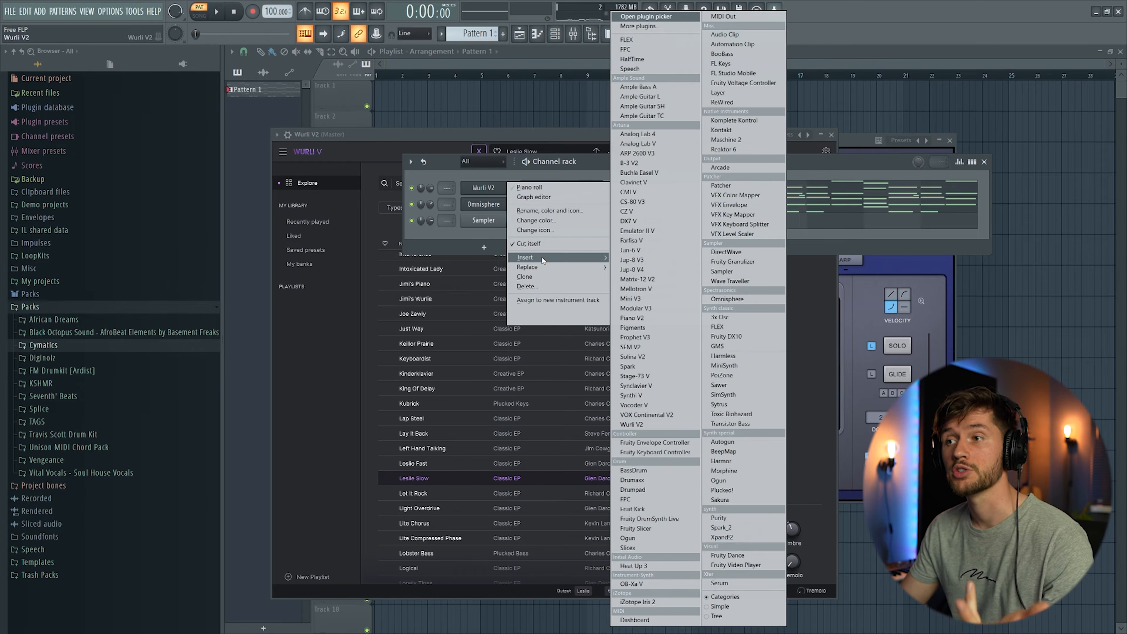
left_click(739, 167)
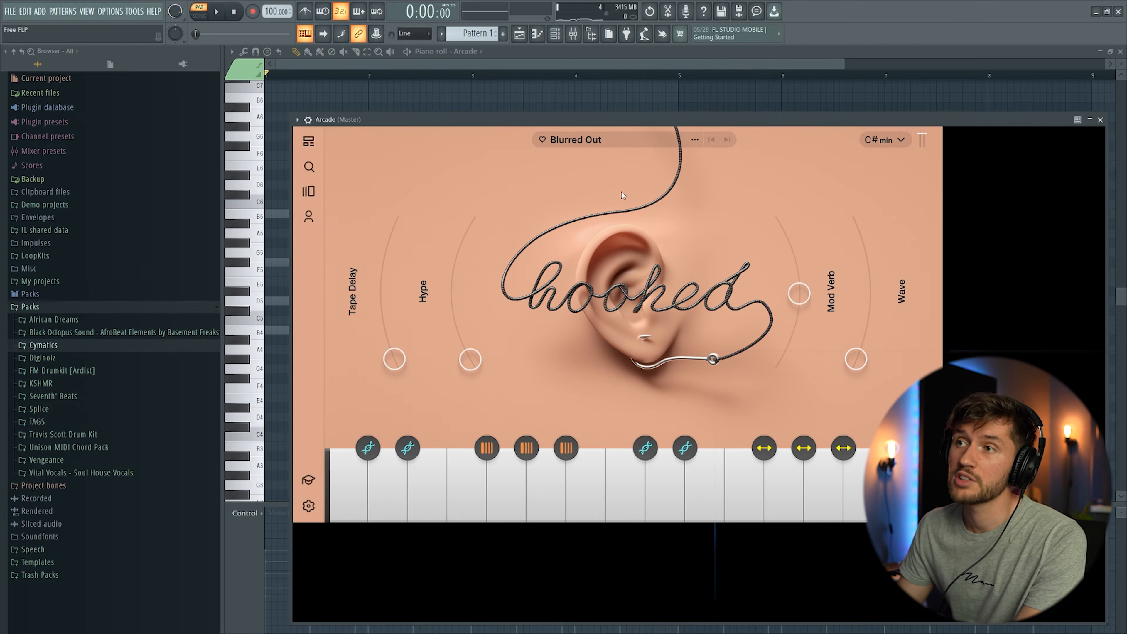
left_click(885, 139)
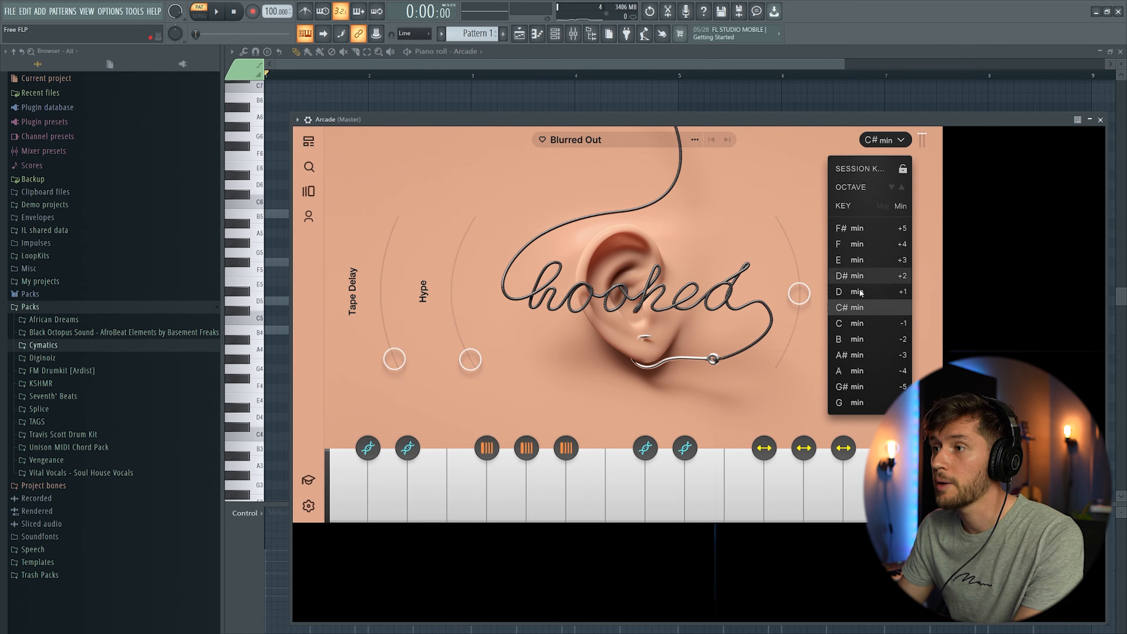
left_click(769, 175)
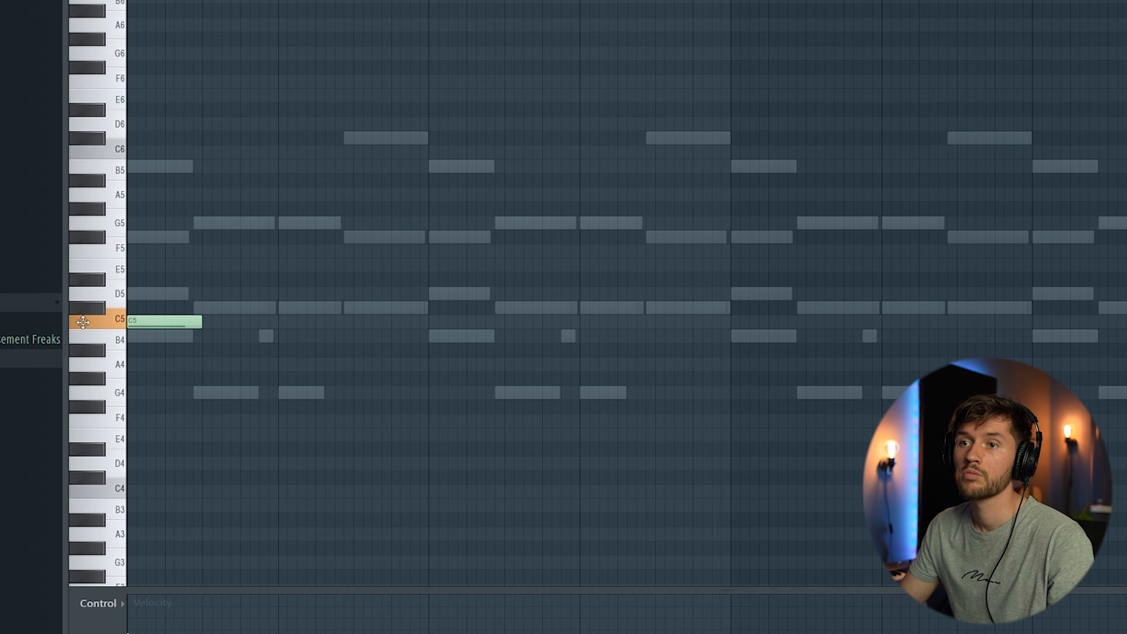
Step: Audition the pattern and shorten the G5 Arcade note at the start of the pattern
key("space")
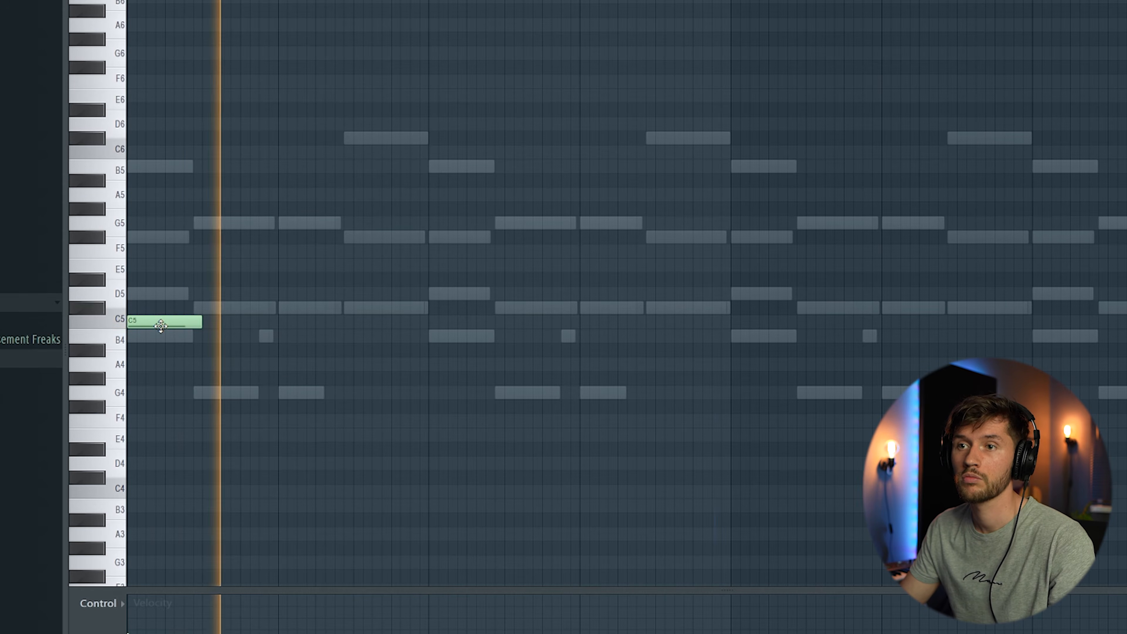
key("space")
key("space")
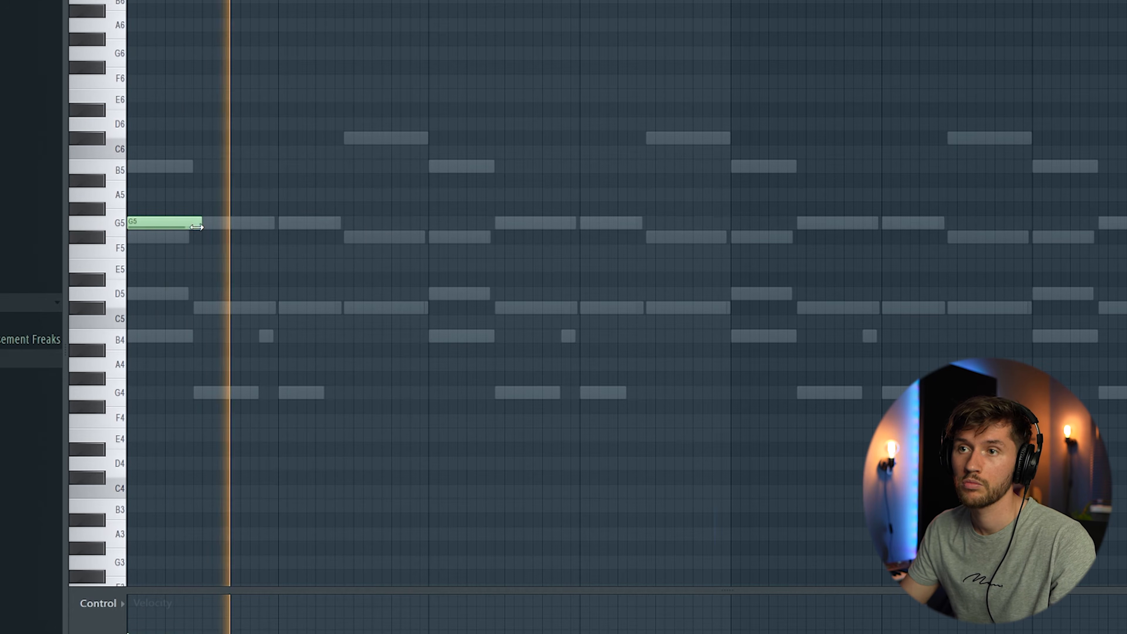
left_click_drag(198, 227, 190, 227)
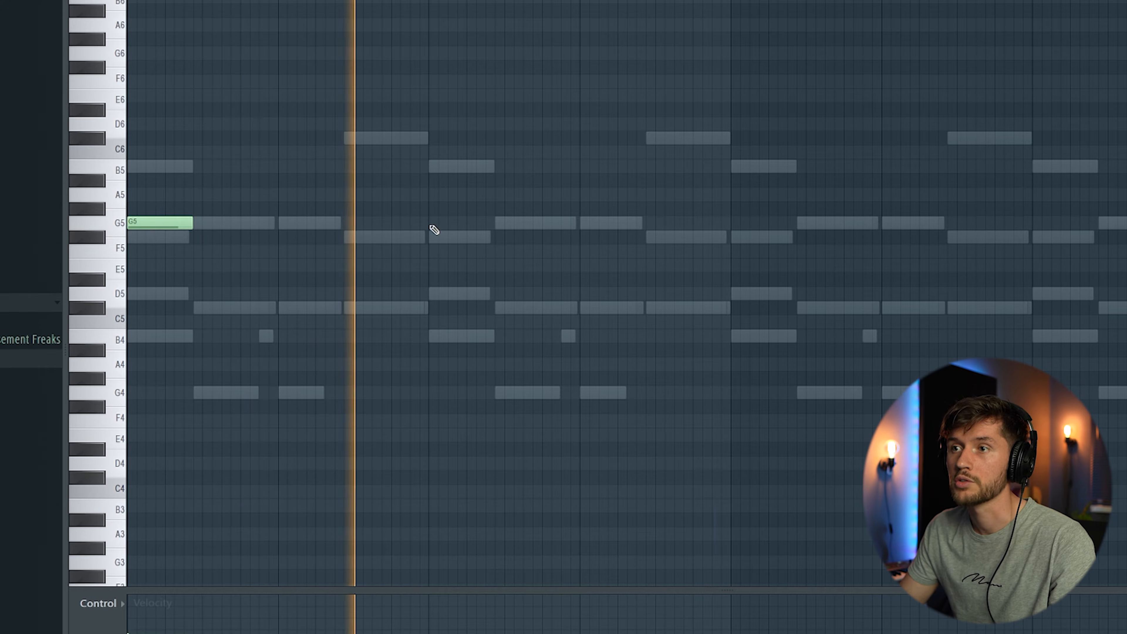
Step: Add G5 Arcade notes at the start of each following bar, removing one misplaced note
left_click(432, 225)
left_click(592, 225)
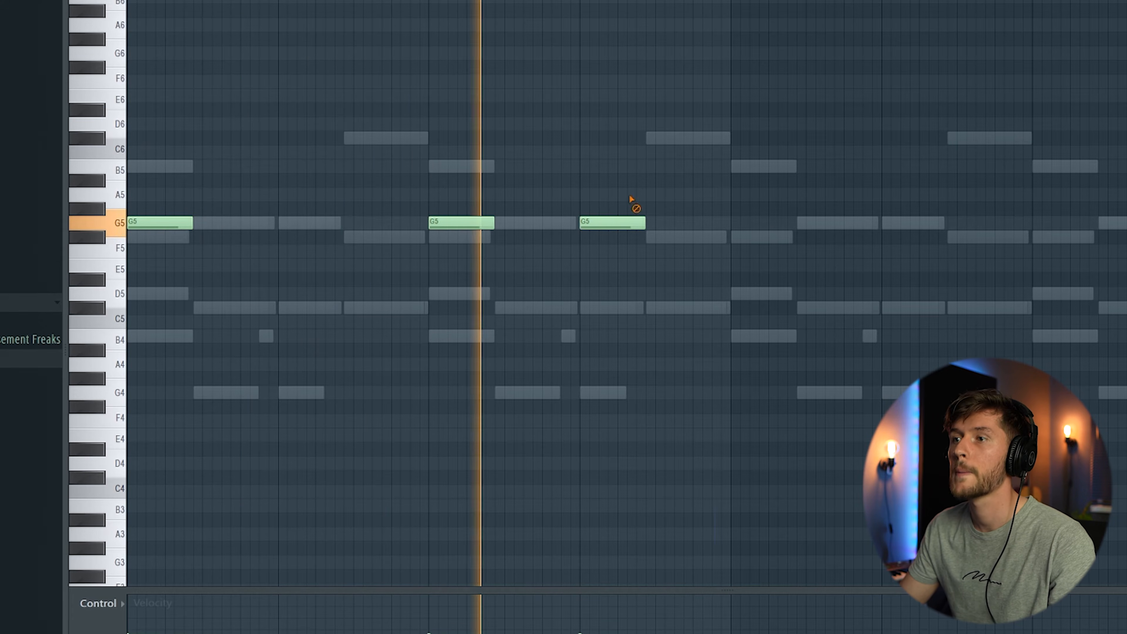
right_click(632, 221)
left_click(754, 223)
left_click(1035, 224)
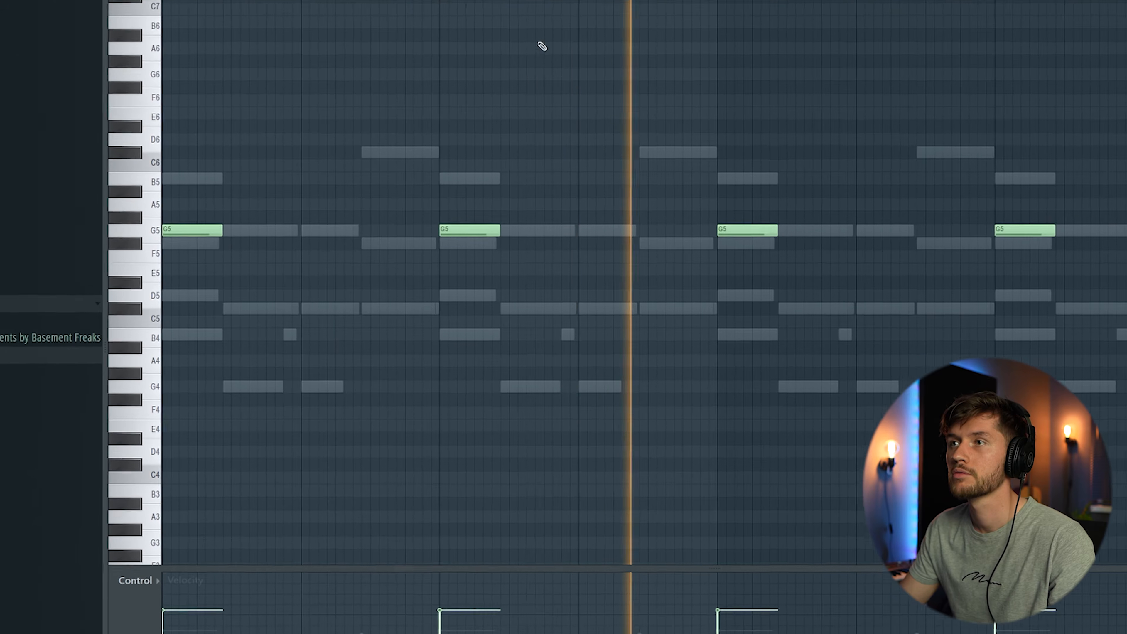
Step: Insert an Ample Bass A instrument channel from the channel rack
key("F6")
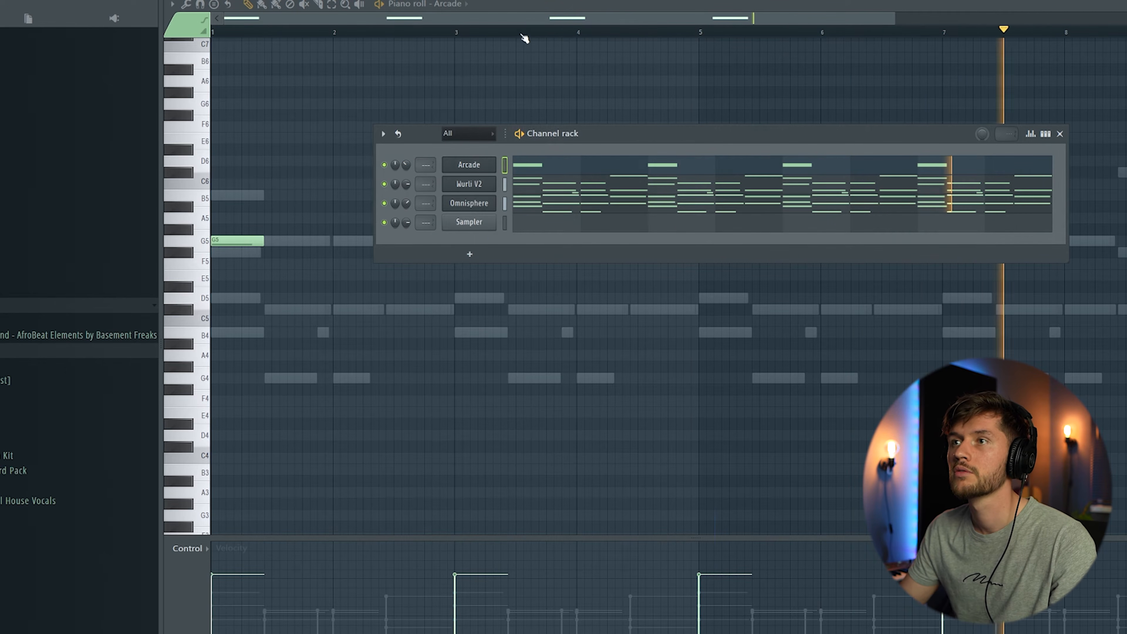
key("F6")
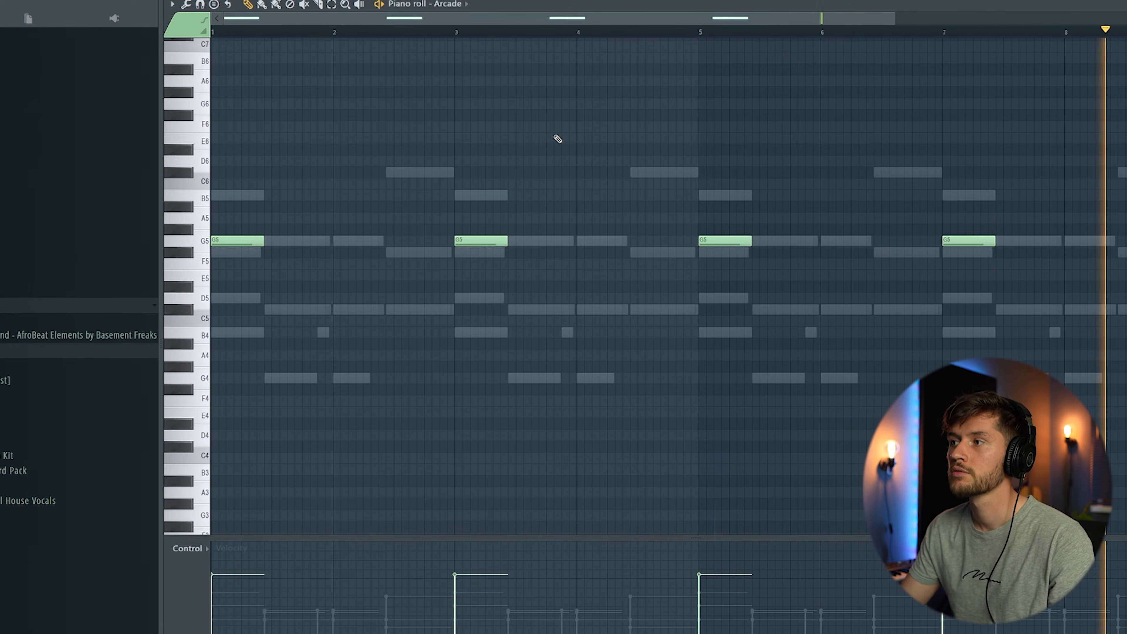
key("F6")
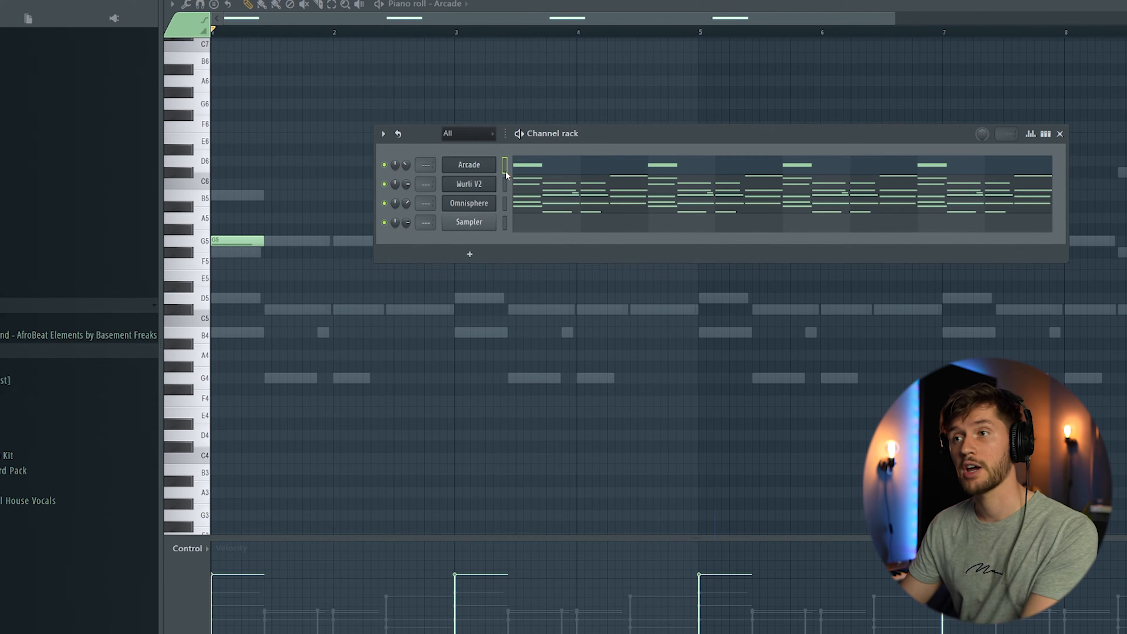
right_click(482, 165)
mouse_move(539, 246)
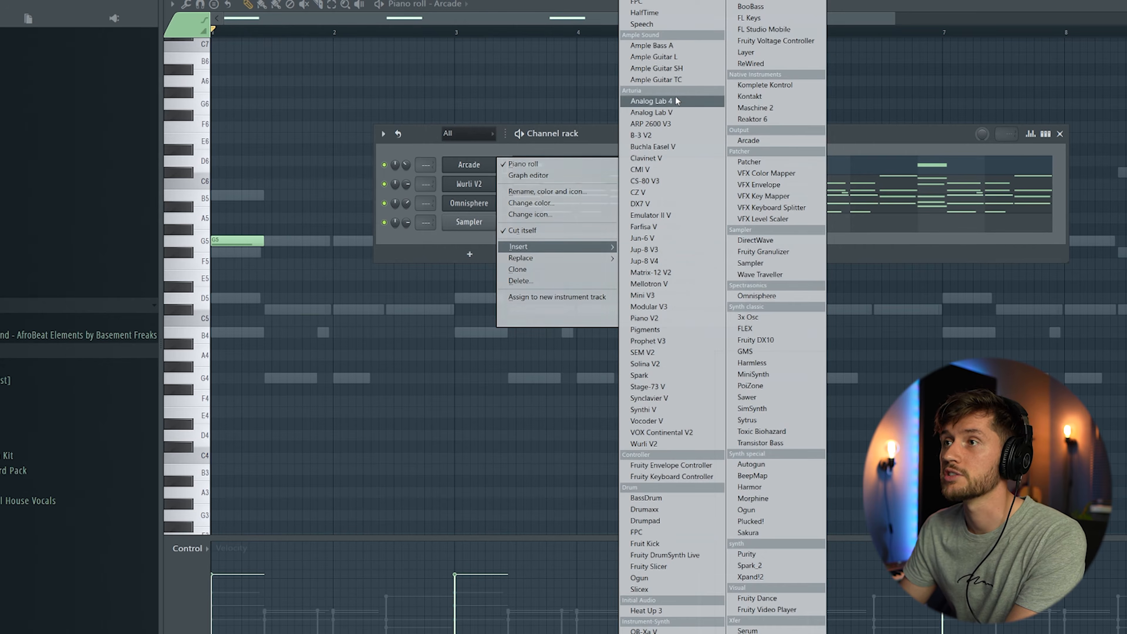
left_click(651, 45)
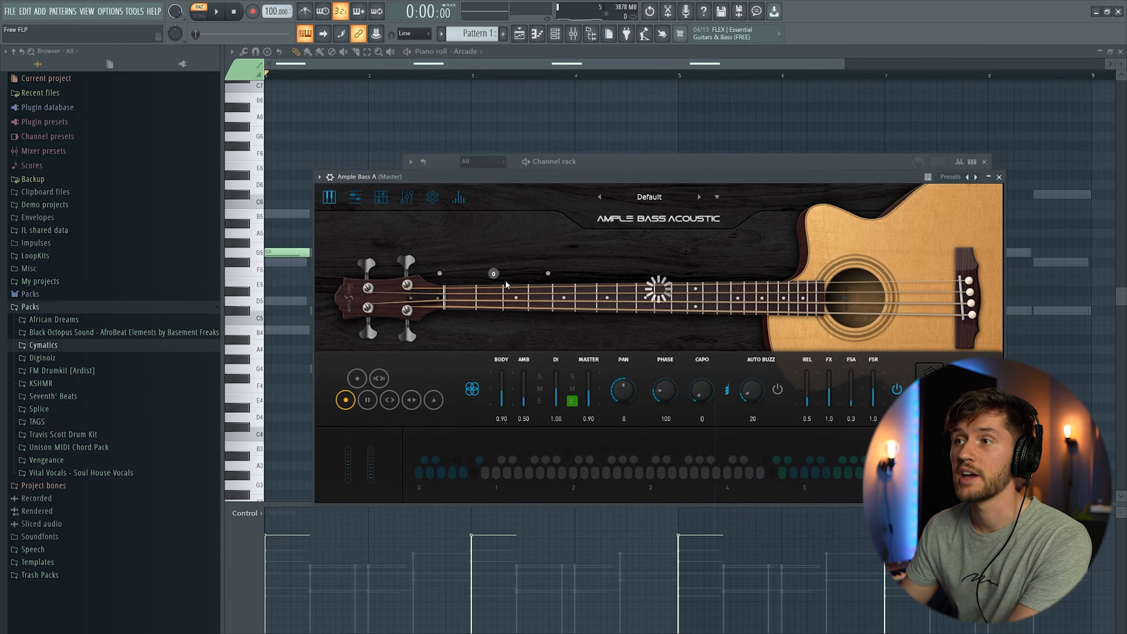
left_click(569, 161)
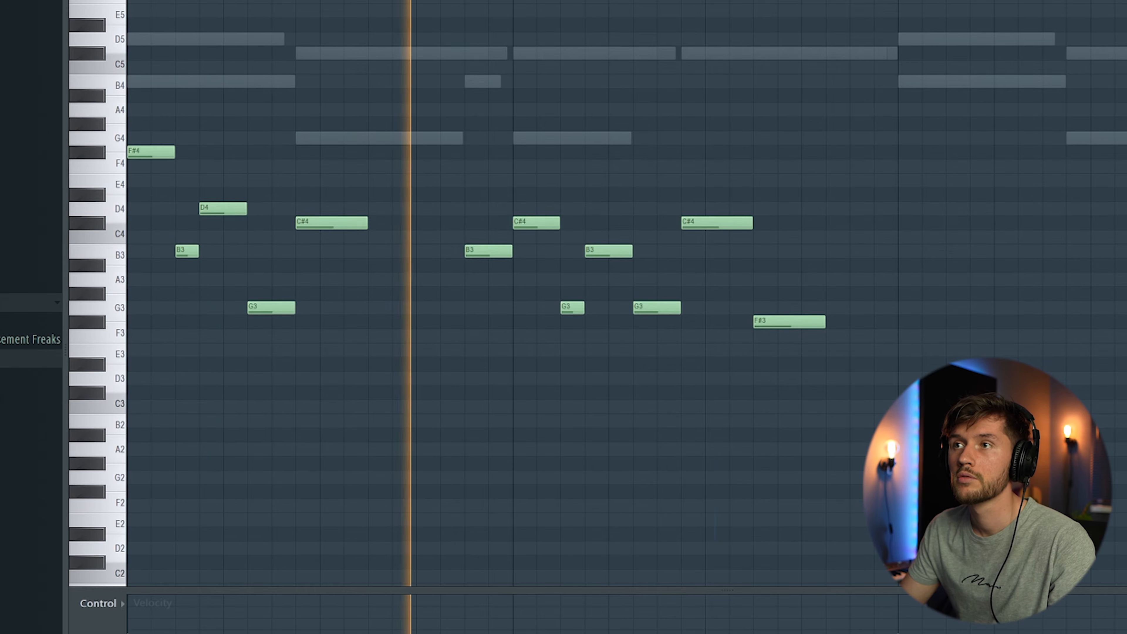
Step: Select the bass line notes and duplicate them into the following bars
scroll(498, 262, "down", 3)
left_click_drag(130, 105, 188, 378)
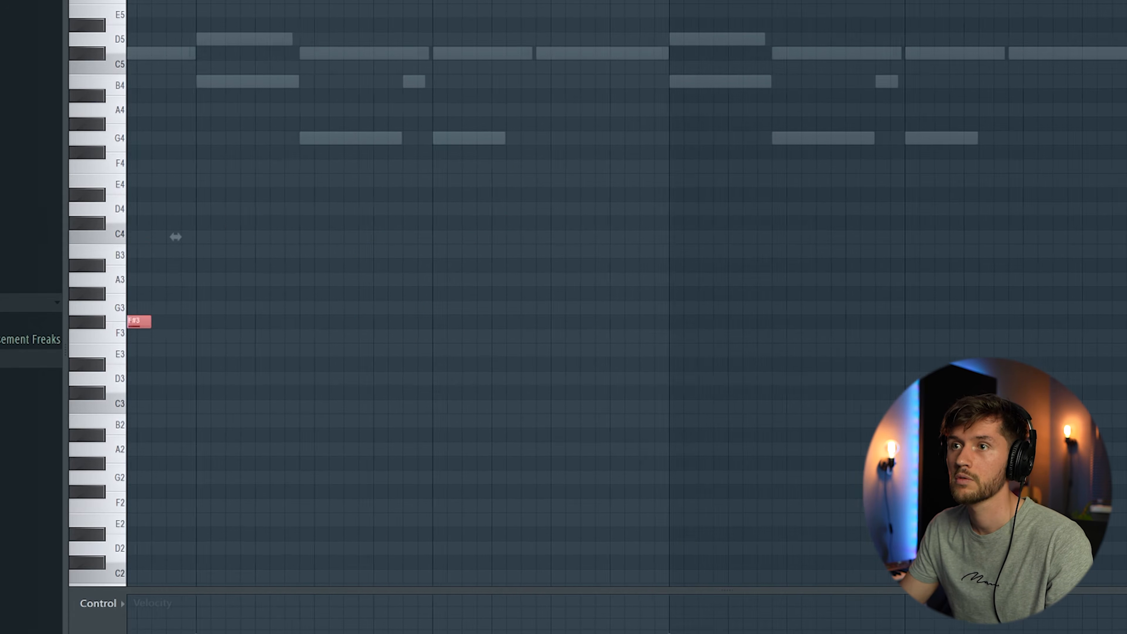
key("ctrl+b")
left_click(930, 138, "ctrl")
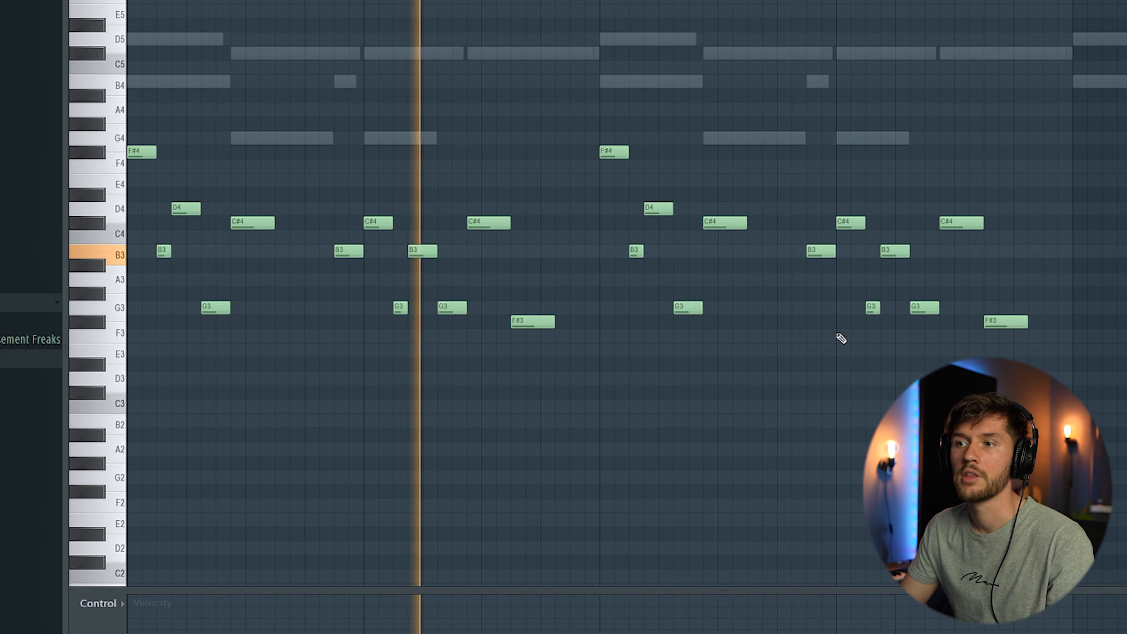
Step: Move the final F#3 bass note up an octave to F#4
scroll(869, 336, "up", 3)
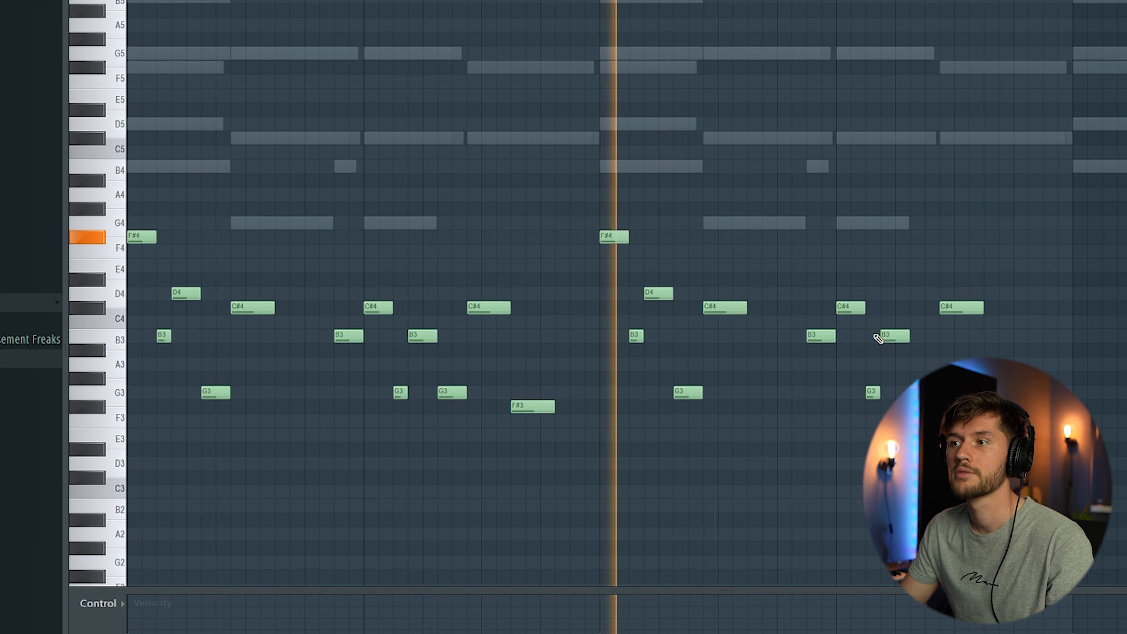
left_click_drag(1005, 403, 1001, 223)
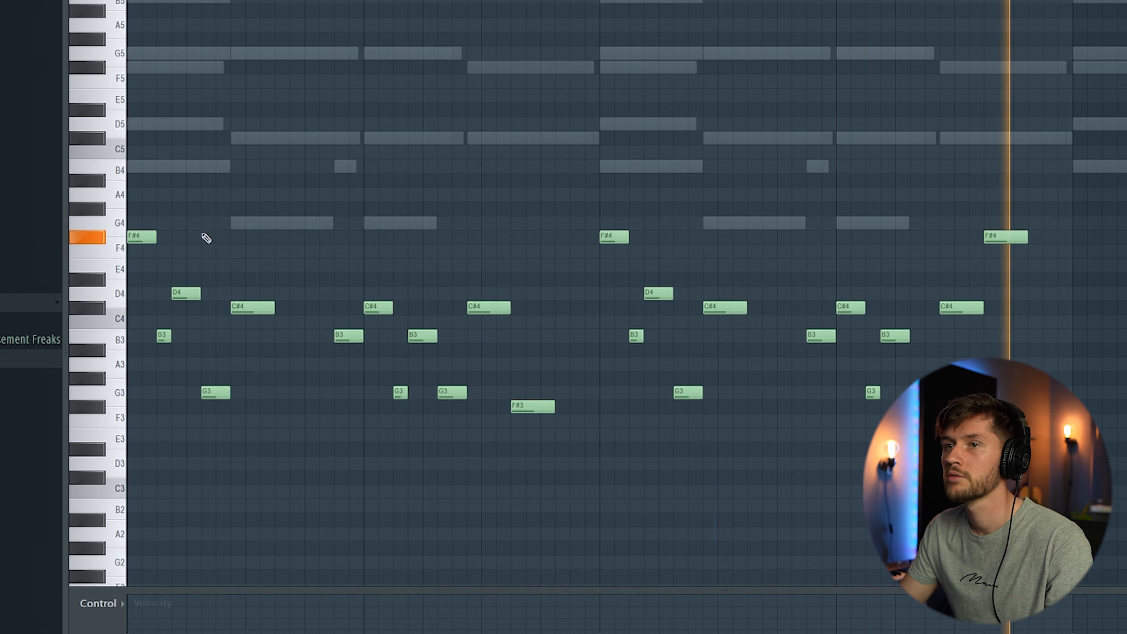
Step: Select all bass notes and duplicate the whole bass line
key("ctrl+a")
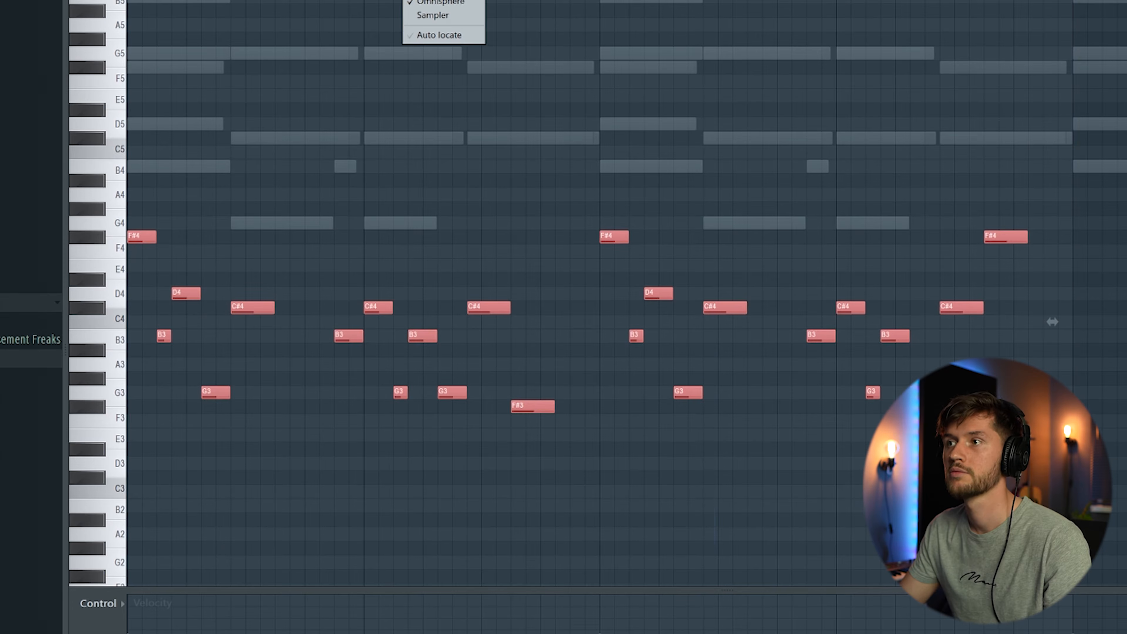
scroll(627, 293, "right", 5)
key("ctrl+b")
scroll(626, 293, "left", 5)
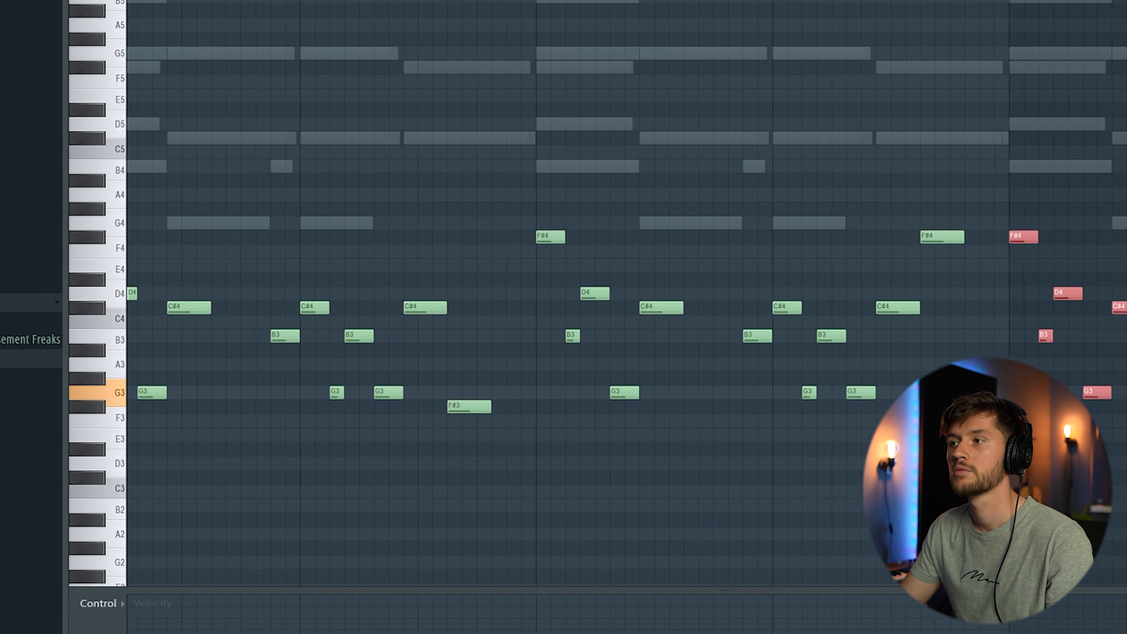
scroll(627, 293, "down", 5)
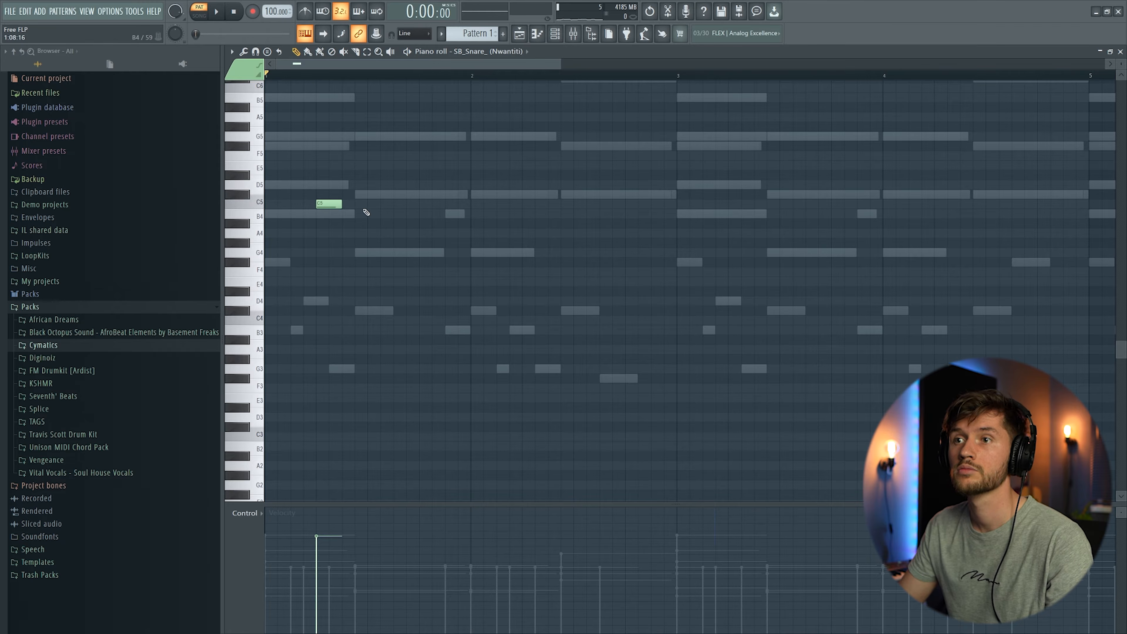
Step: Select all the C5 snare notes and duplicate them several times
key("space")
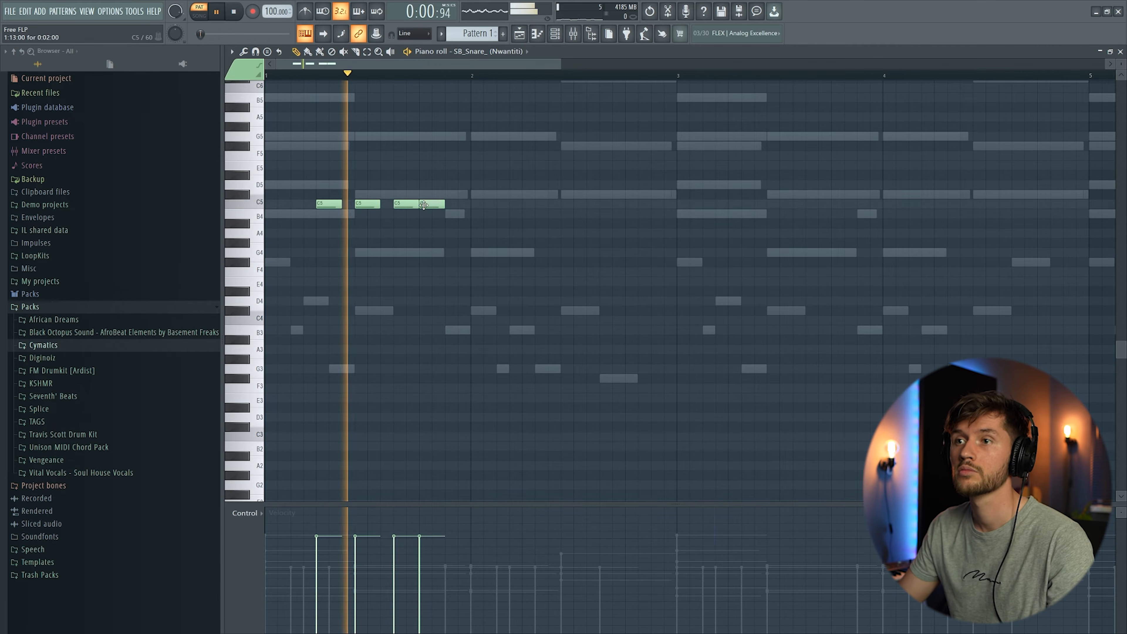
left_click(425, 203)
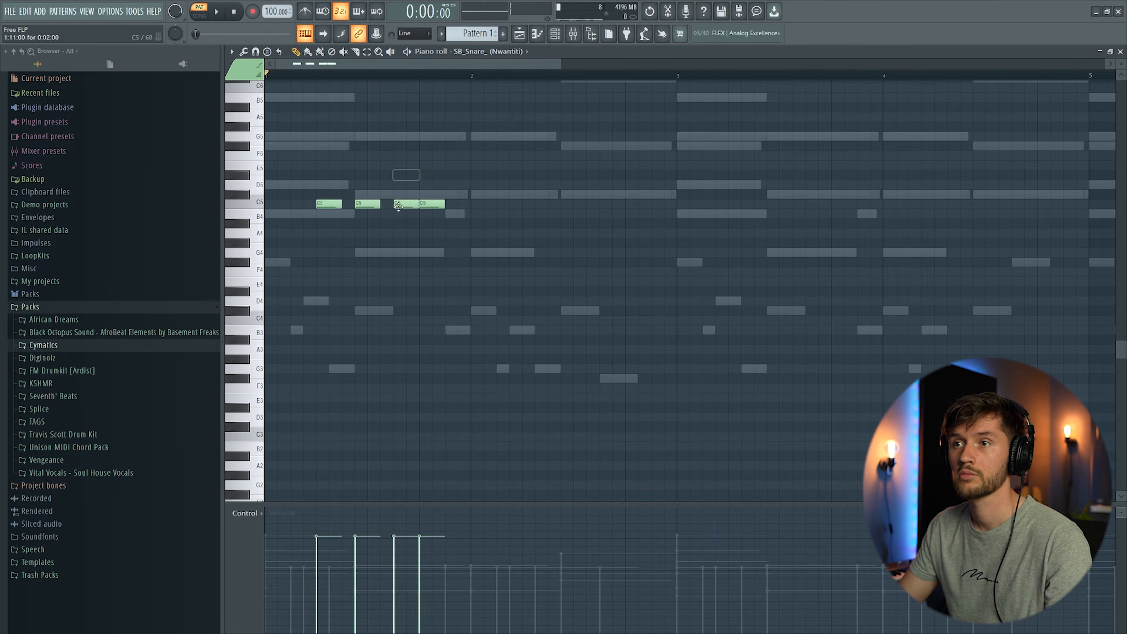
key("ctrl+a")
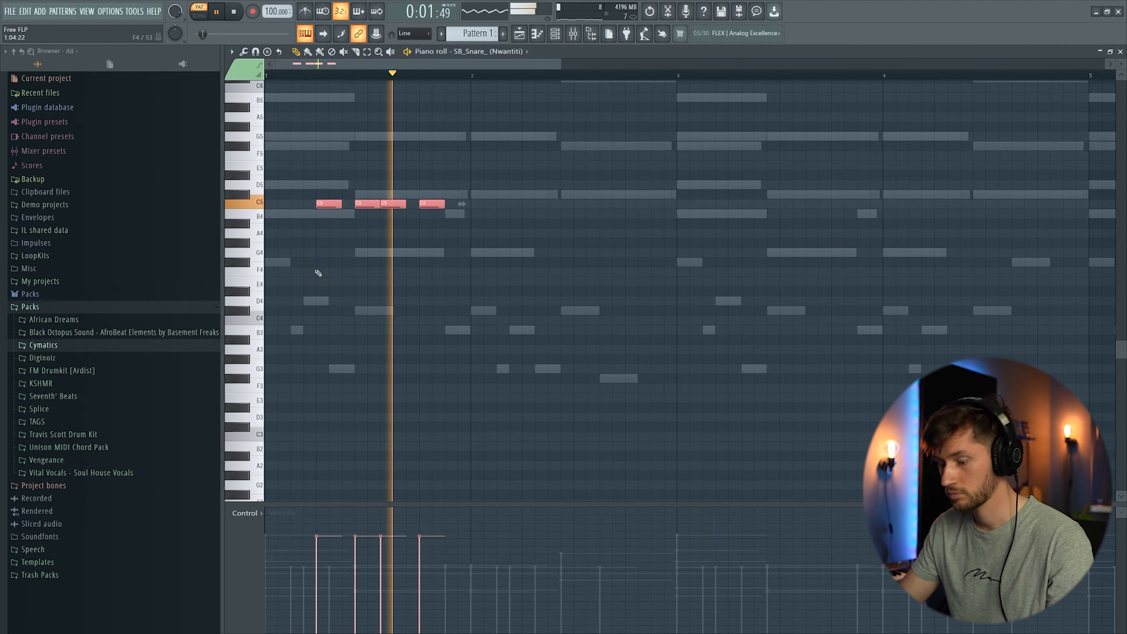
key("ctrl+b")
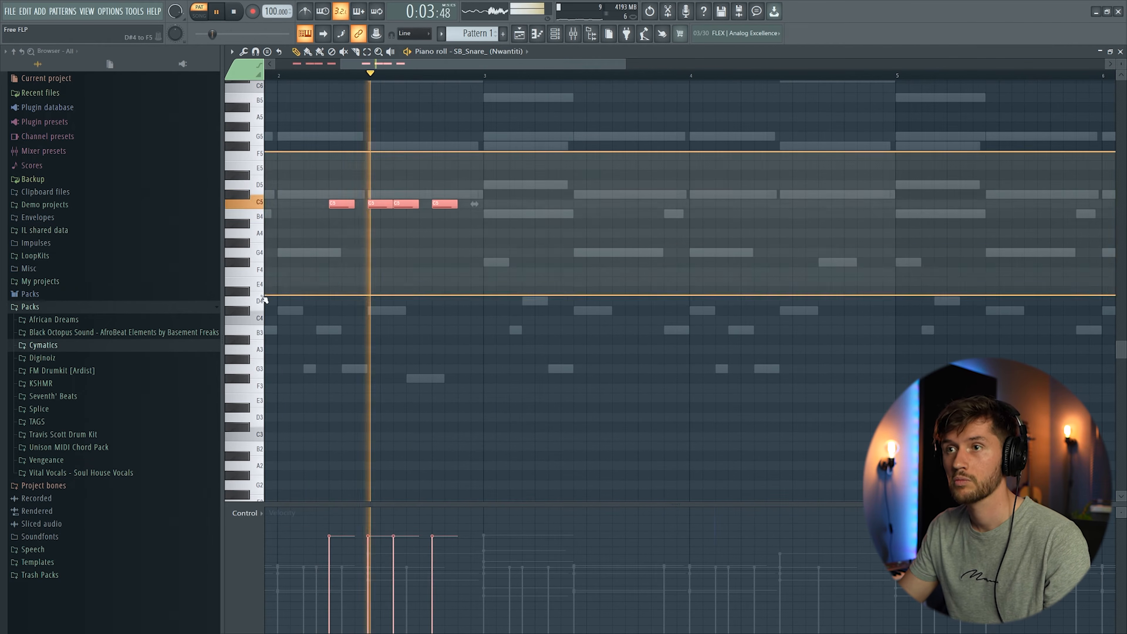
key("ctrl+b")
key("ctrl+b")
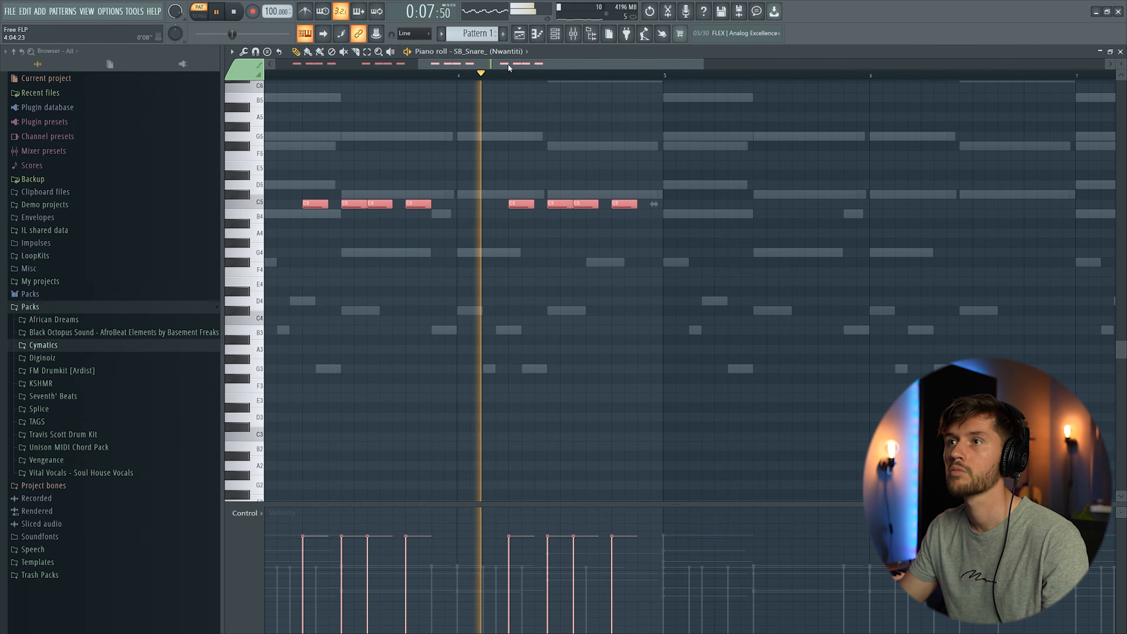
Step: Duplicate the snare pattern again to extend it across eight bars
left_click_drag(508, 63, 201, 111)
key("ctrl+b")
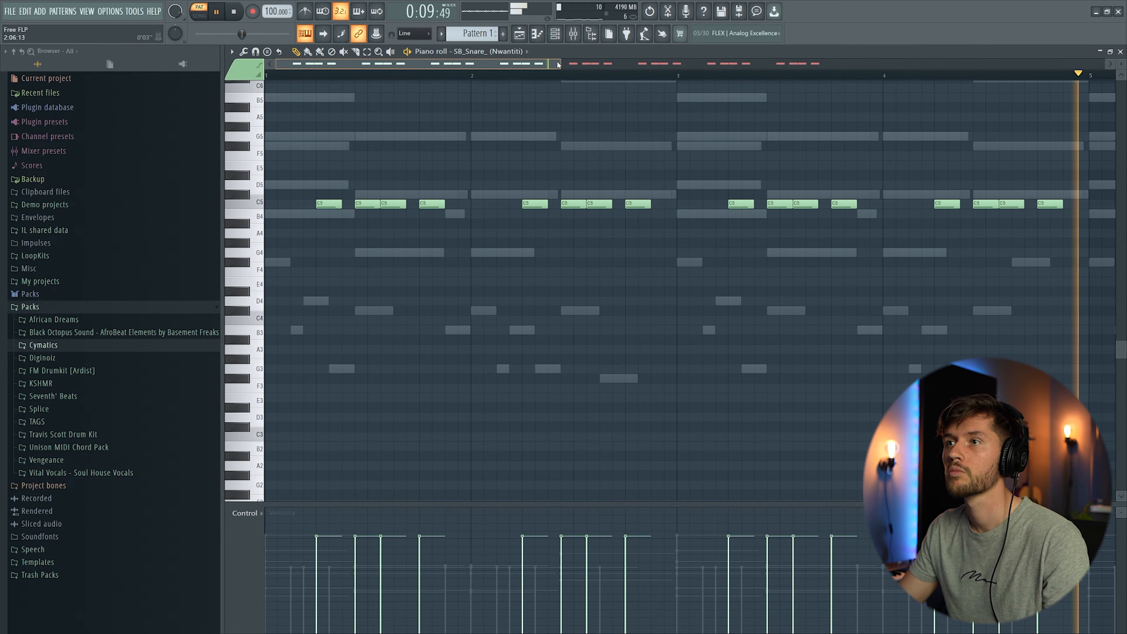
left_click_drag(561, 65, 931, 87)
scroll(609, 177, "up", 3)
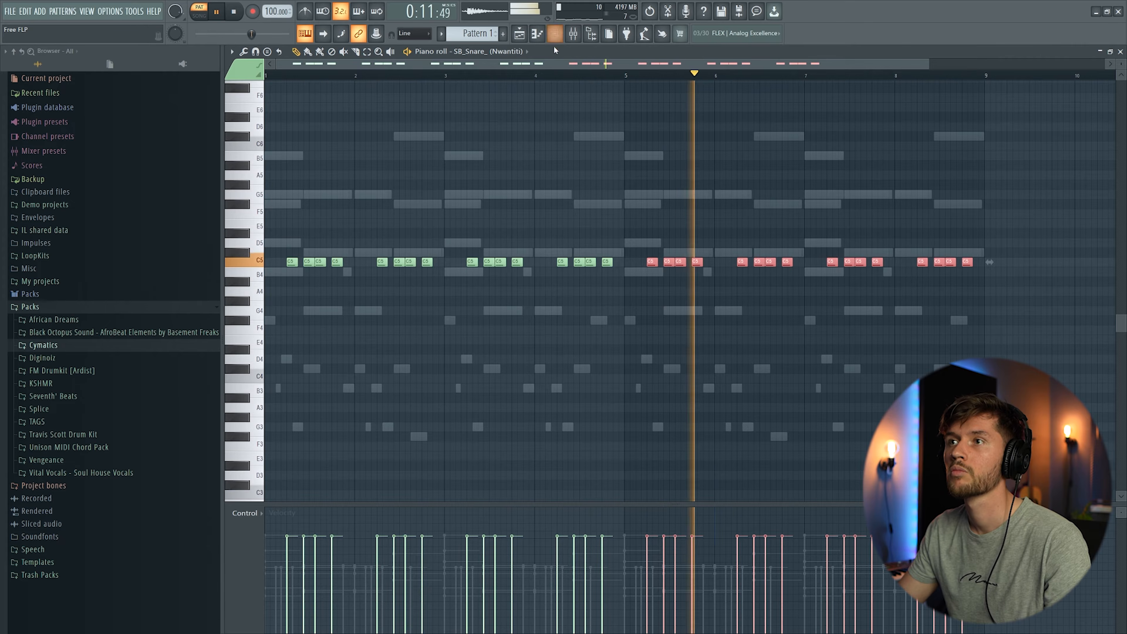
Step: Play back the pattern with the hats and review the channel rack
key("F6")
mouse_move(430, 253)
left_mouse_down()
mouse_move(431, 267)
mouse_move(429, 254)
left_mouse_up()
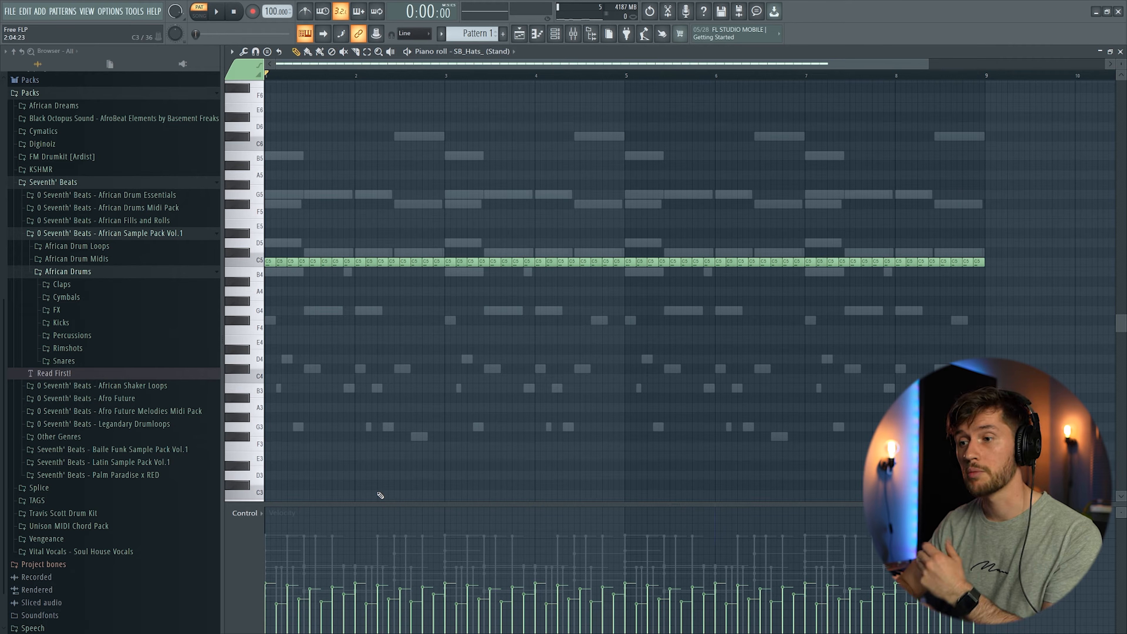
key("space")
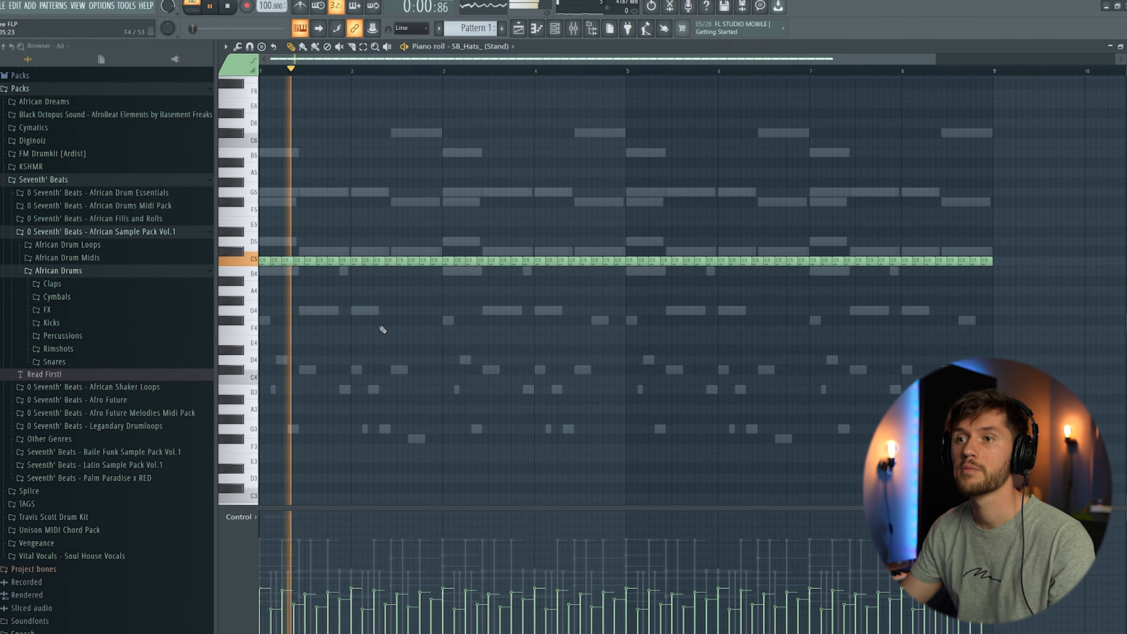
key("F6")
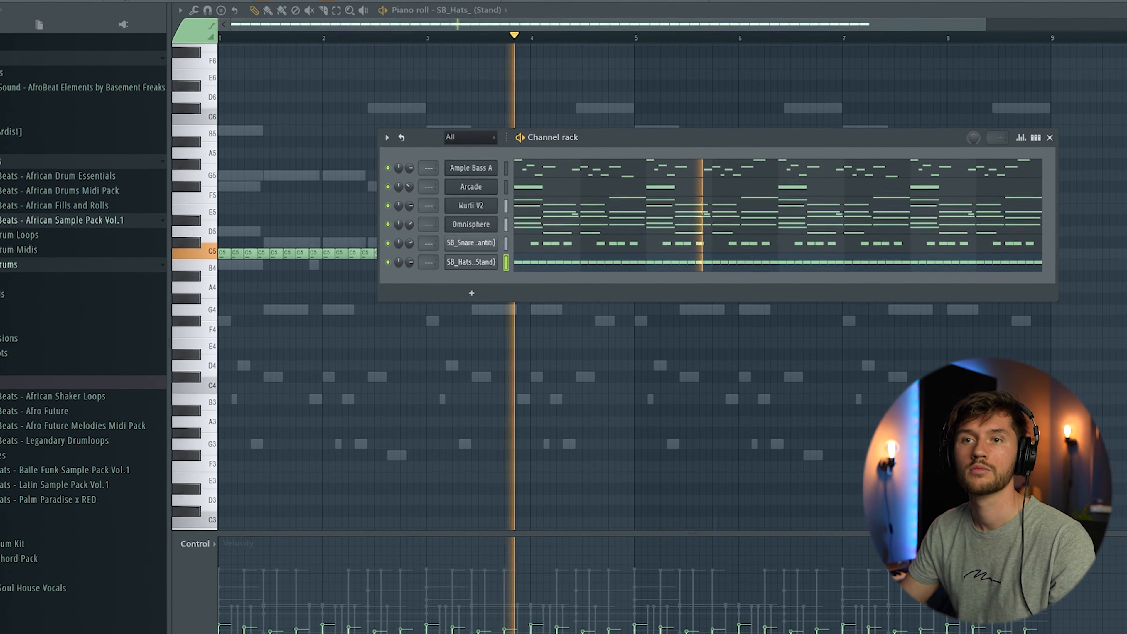
Step: Set up the Kid and Ground closed-hat channels and play back the Ground hats pattern on C5
left_click(5, 295)
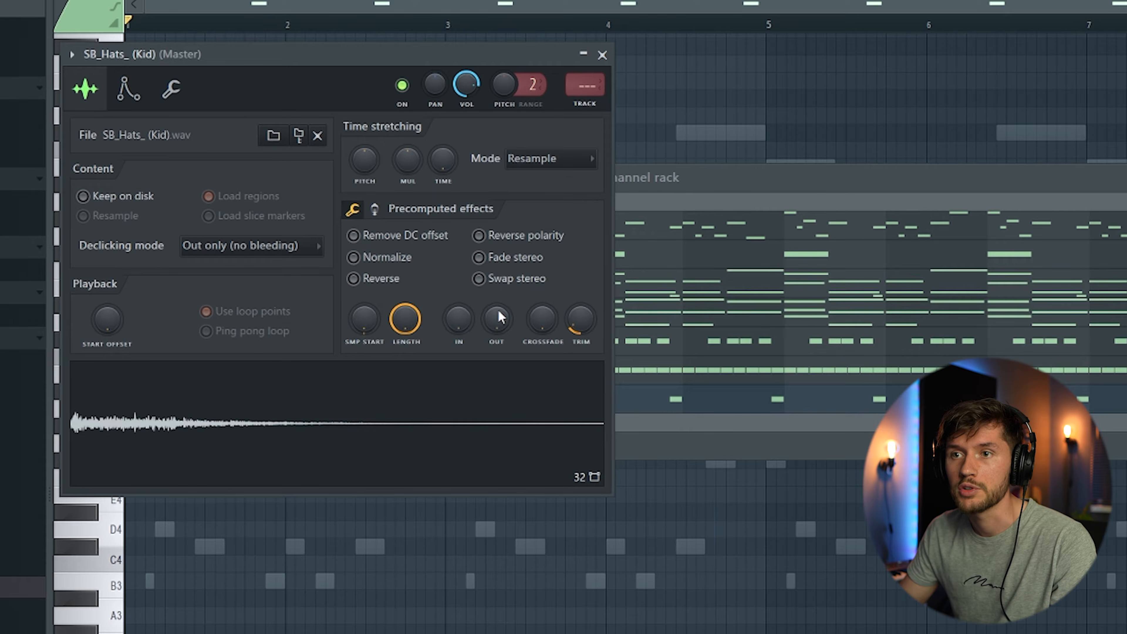
left_click(669, 178)
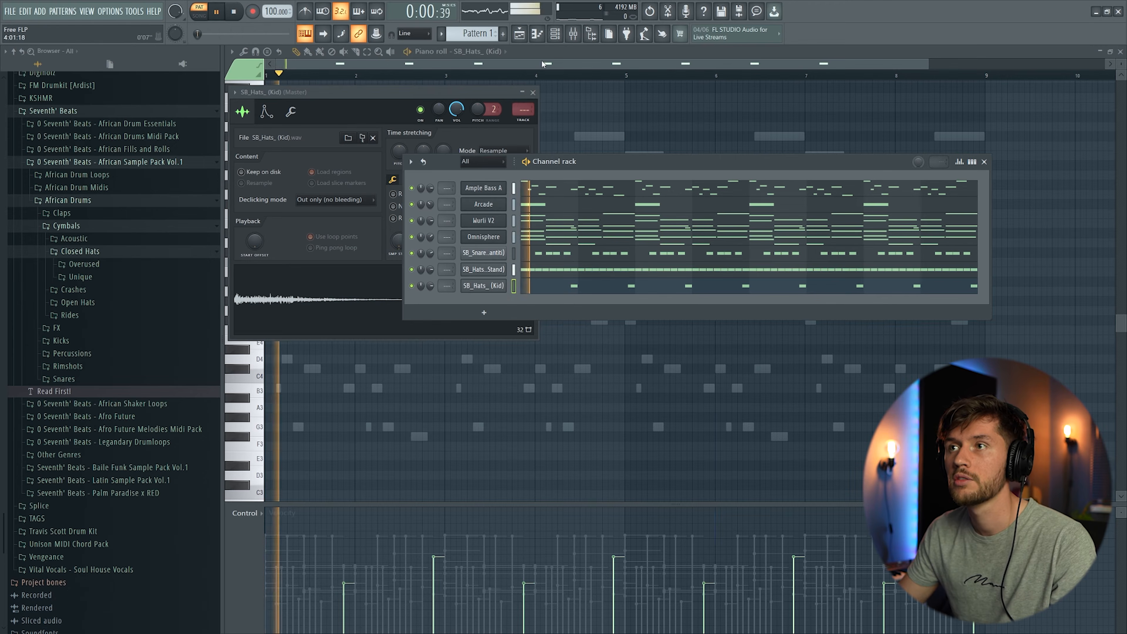
left_click(543, 63)
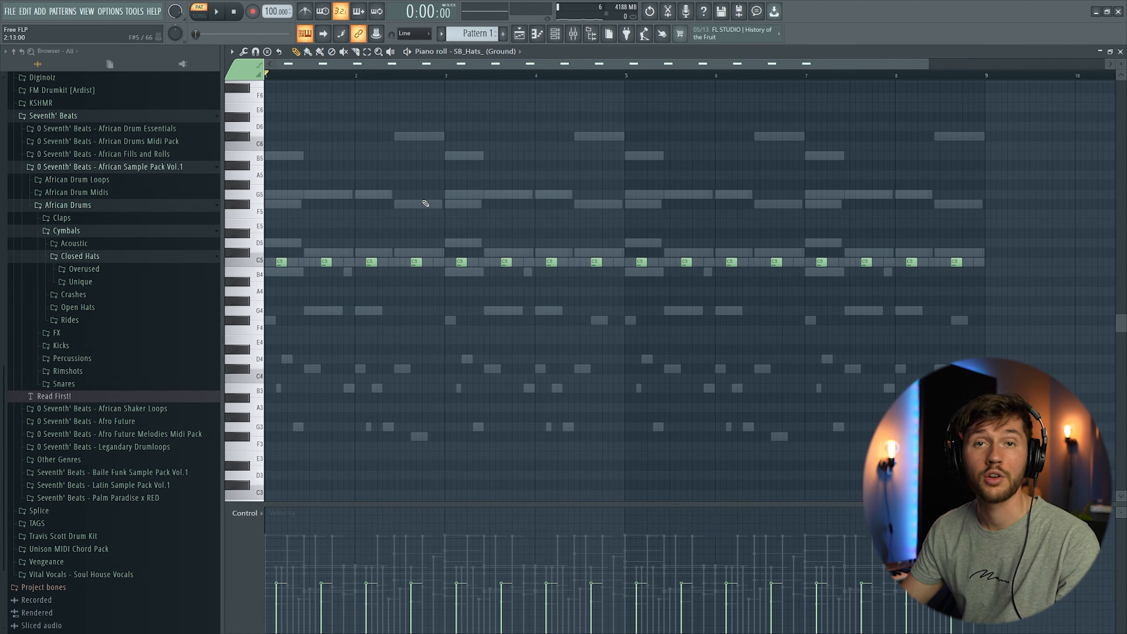
key("space")
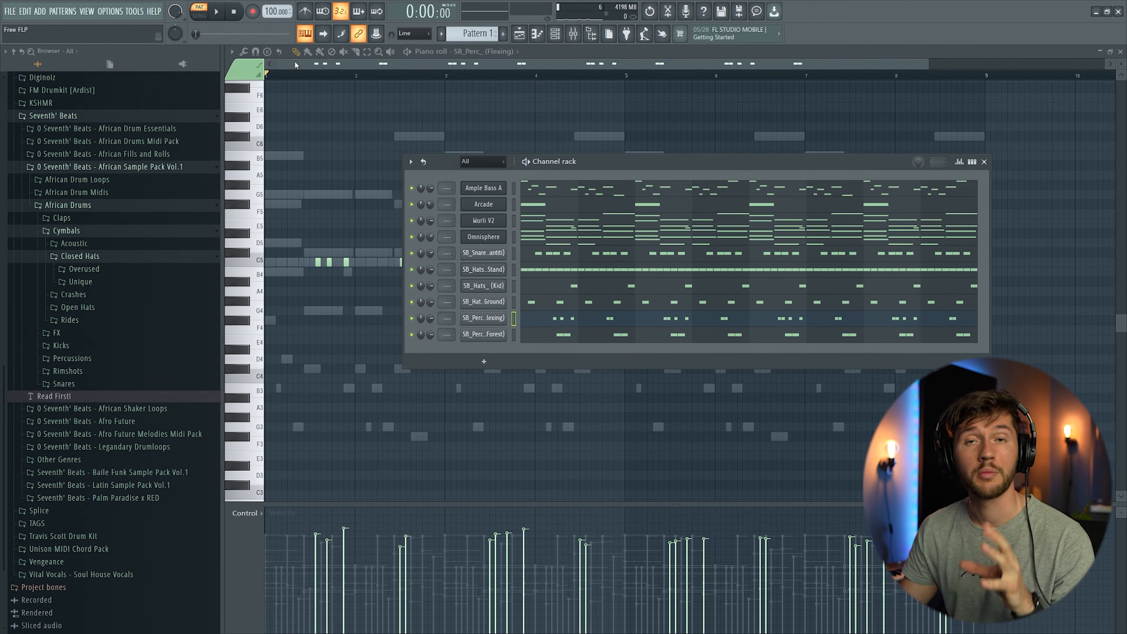
Step: Inspect the Flexing and Forest percussion channel settings and their patterns in the channel rack
left_click(494, 316)
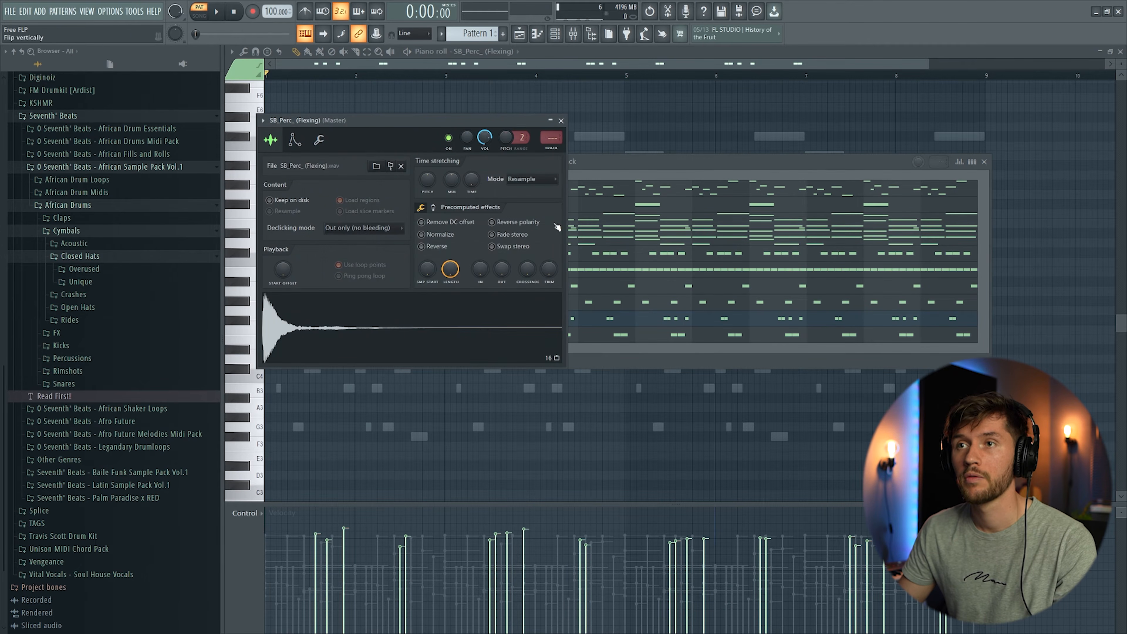
left_click(489, 337)
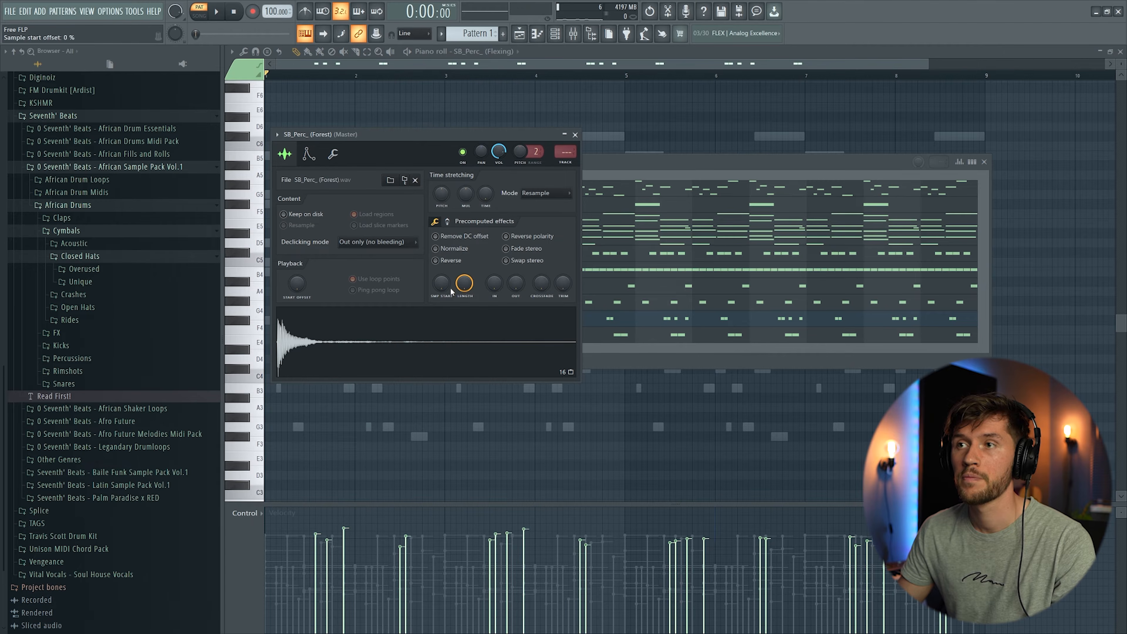
left_click(625, 167)
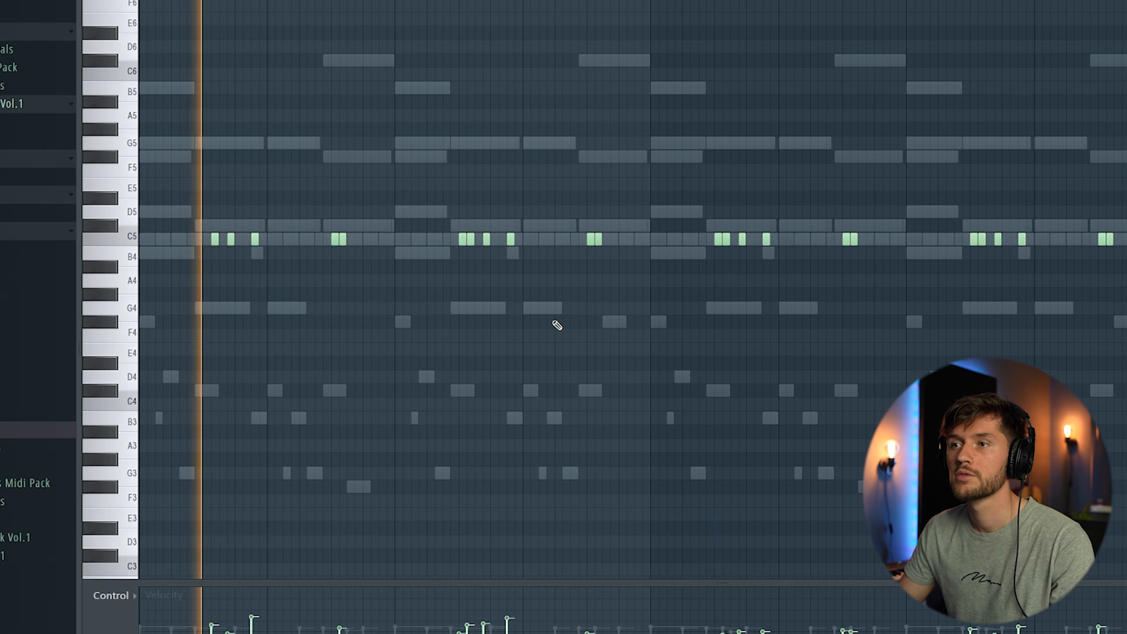
key("F6")
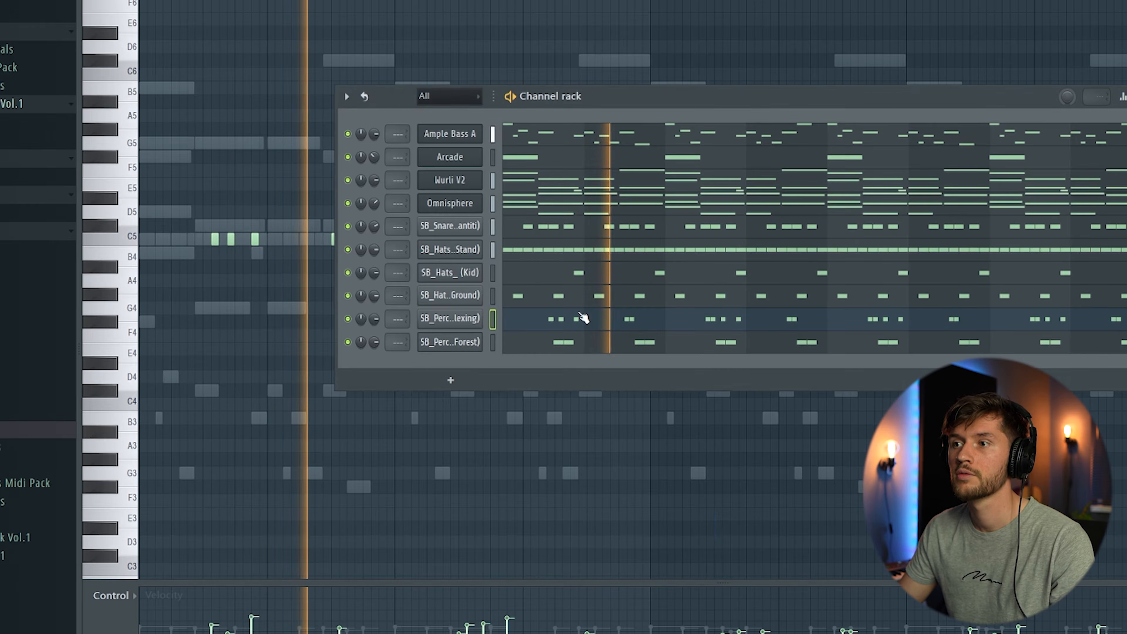
key("F6")
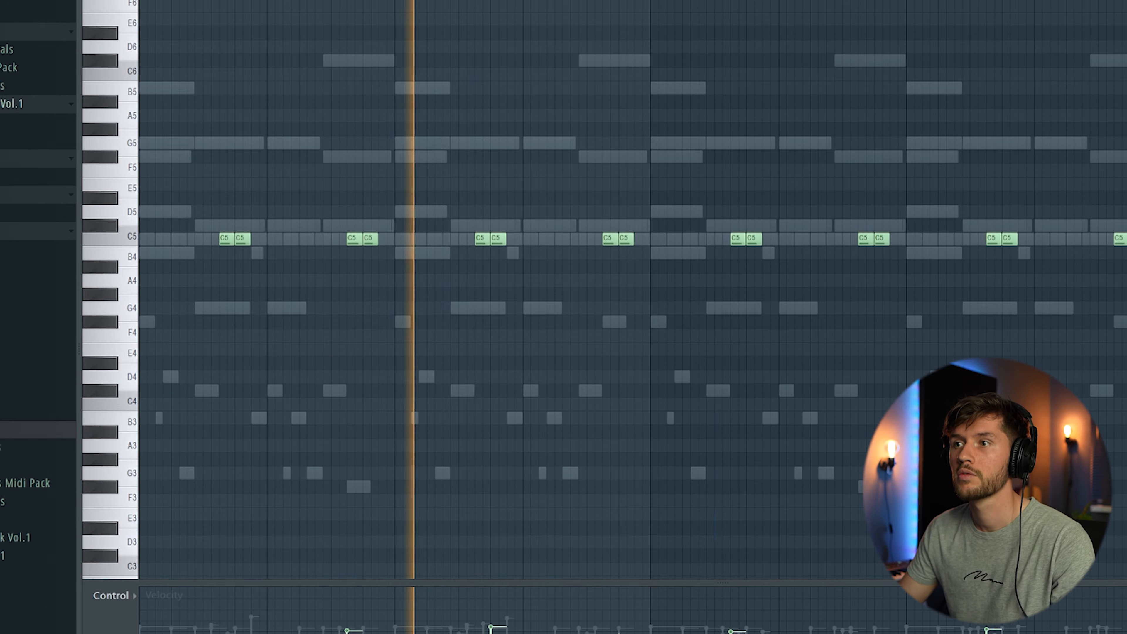
key("F6")
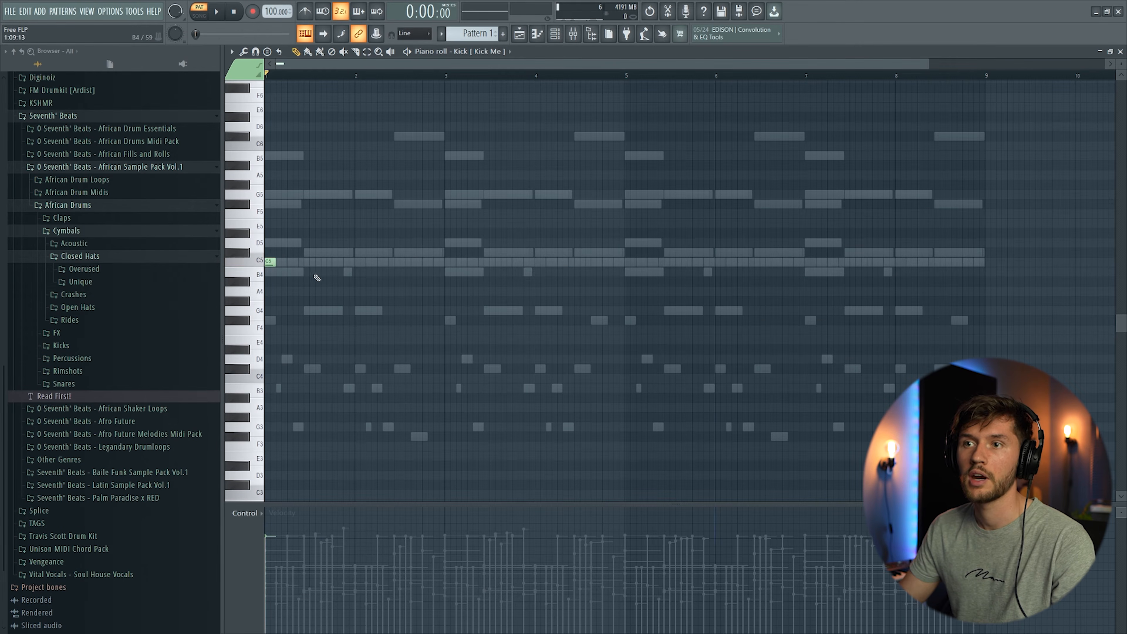
Step: Place three kick notes on C5 in the first bar and duplicate them across eight bars
key("space")
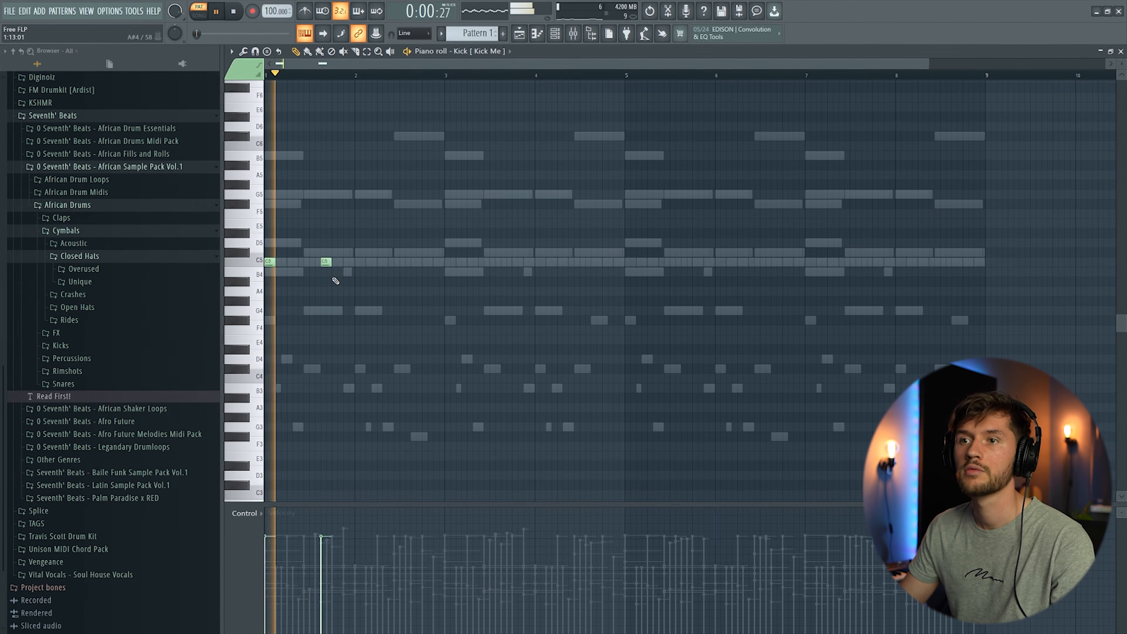
left_click(359, 261)
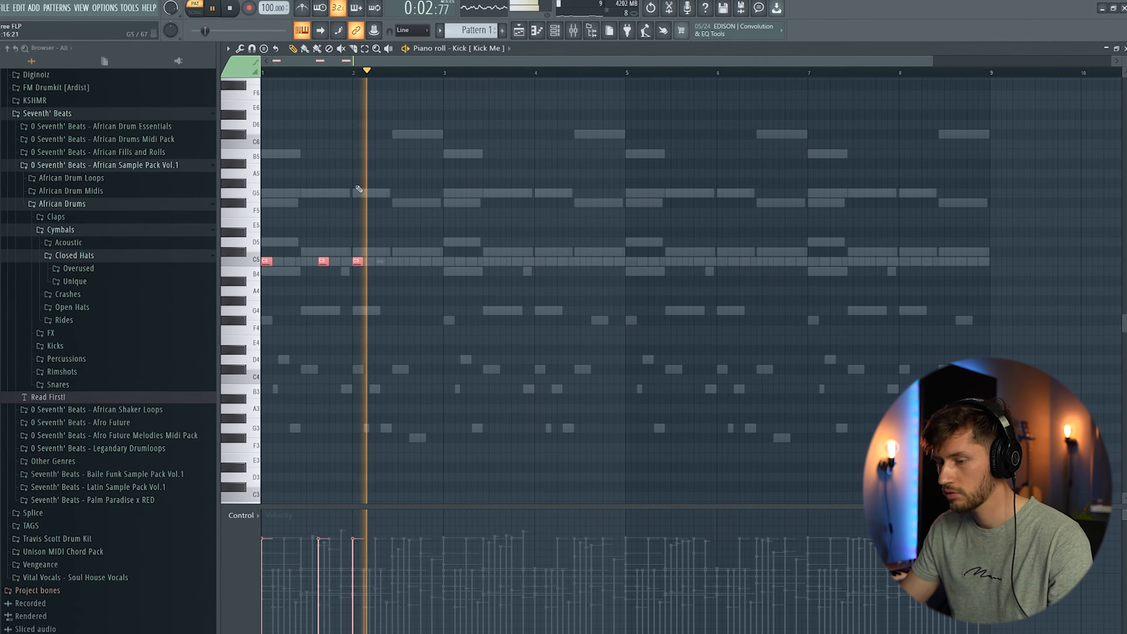
left_click_drag(377, 61, 515, 109)
key("ctrl+b")
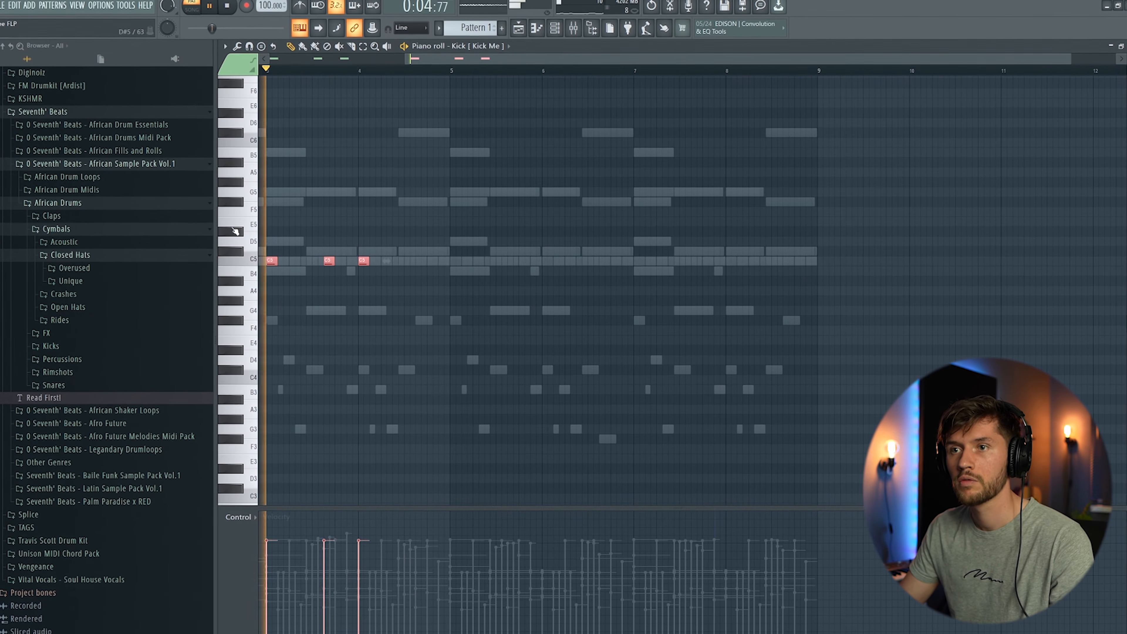
left_click_drag(544, 60, 367, 178)
key("ctrl+b")
key("ctrl+a")
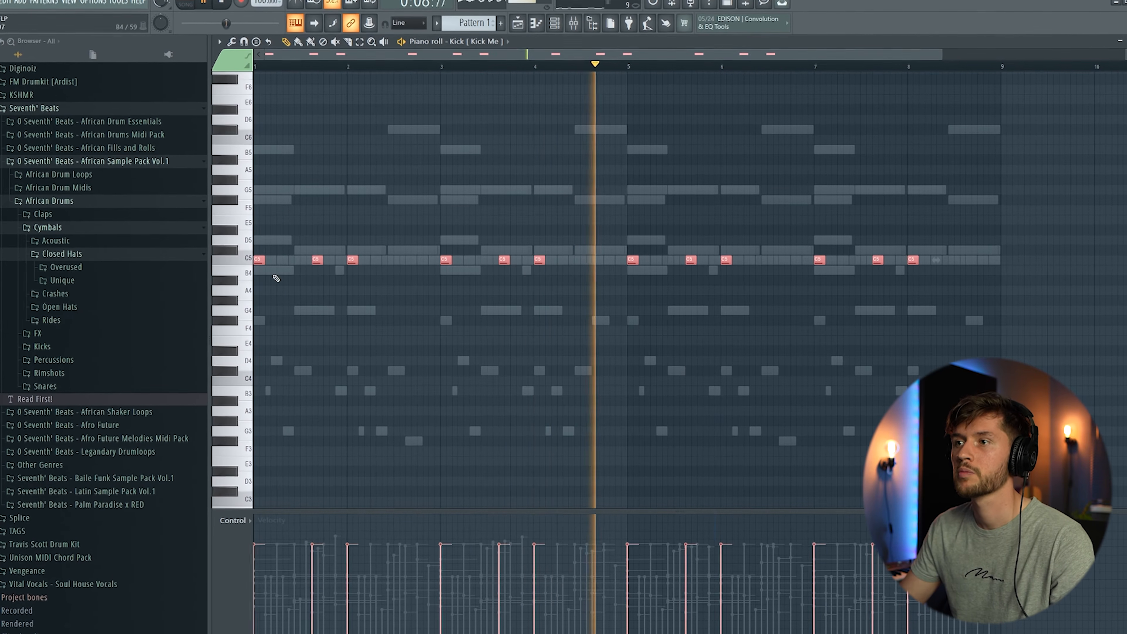
key("space")
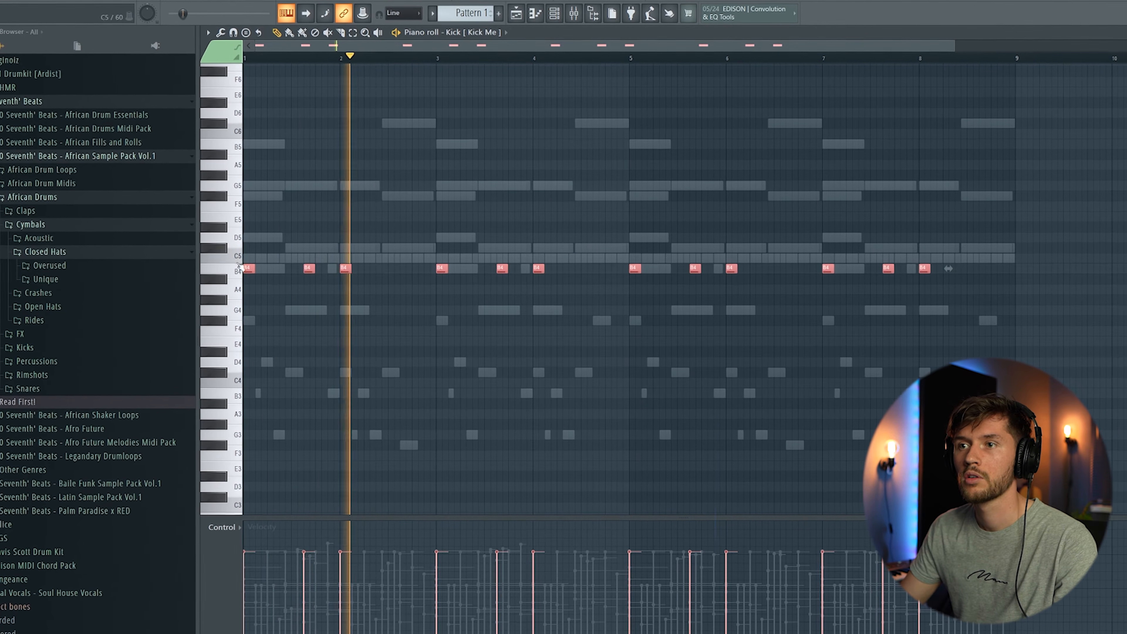
Step: Lower the volume of the Stand hats channel in the channel rack
left_click(554, 13)
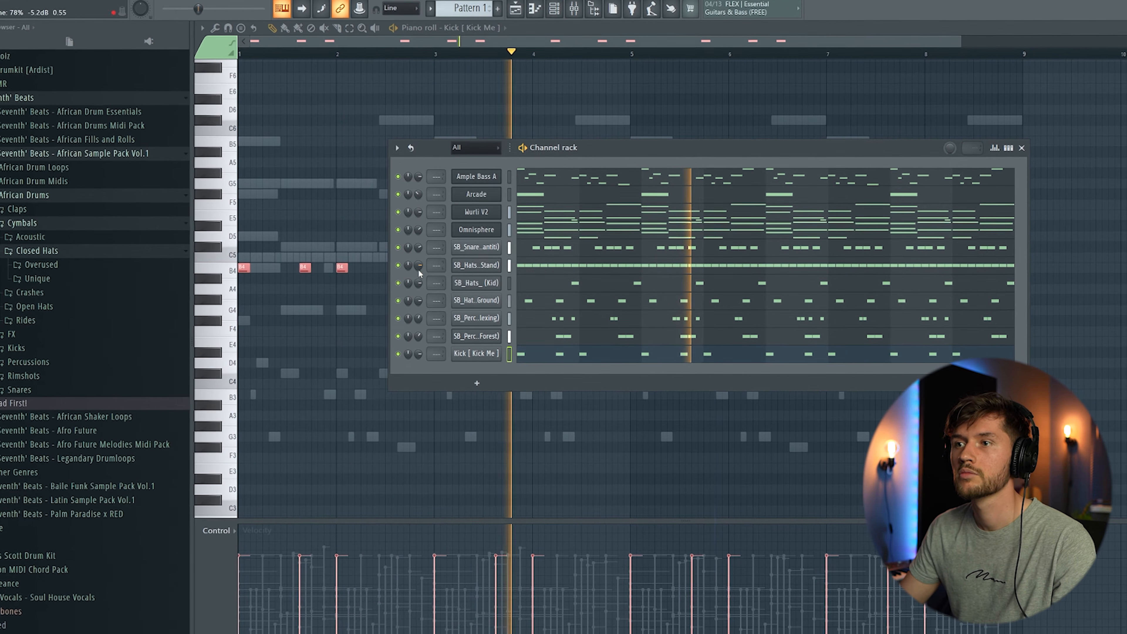
left_click_drag(420, 266, 419, 276)
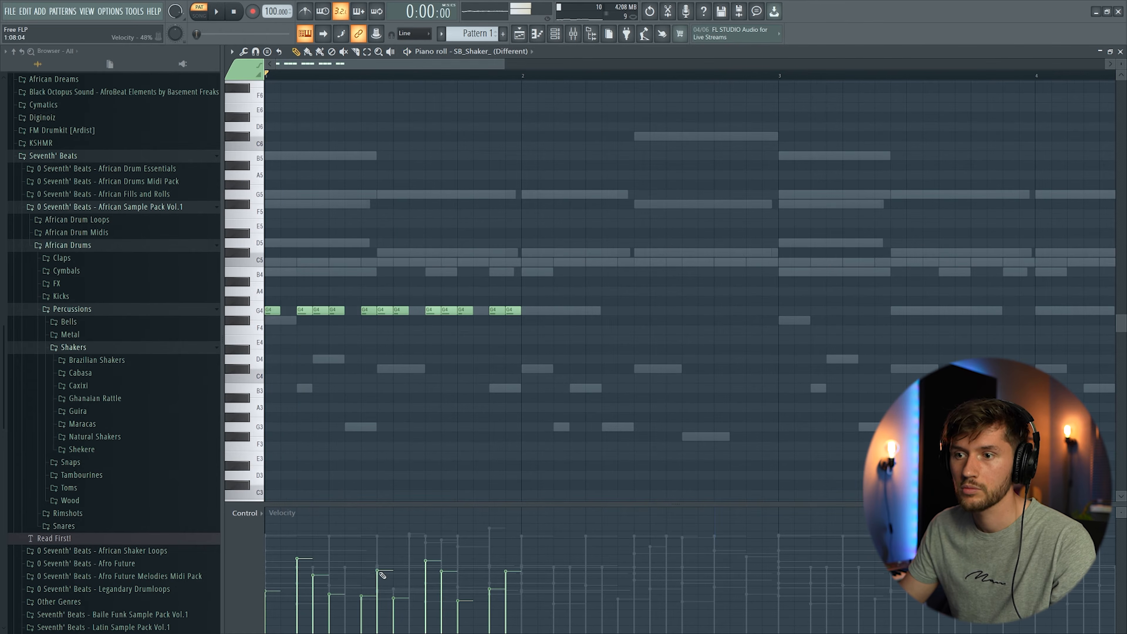
Step: Adjust the velocity of one G4 shaker note while playing the pattern
key("space")
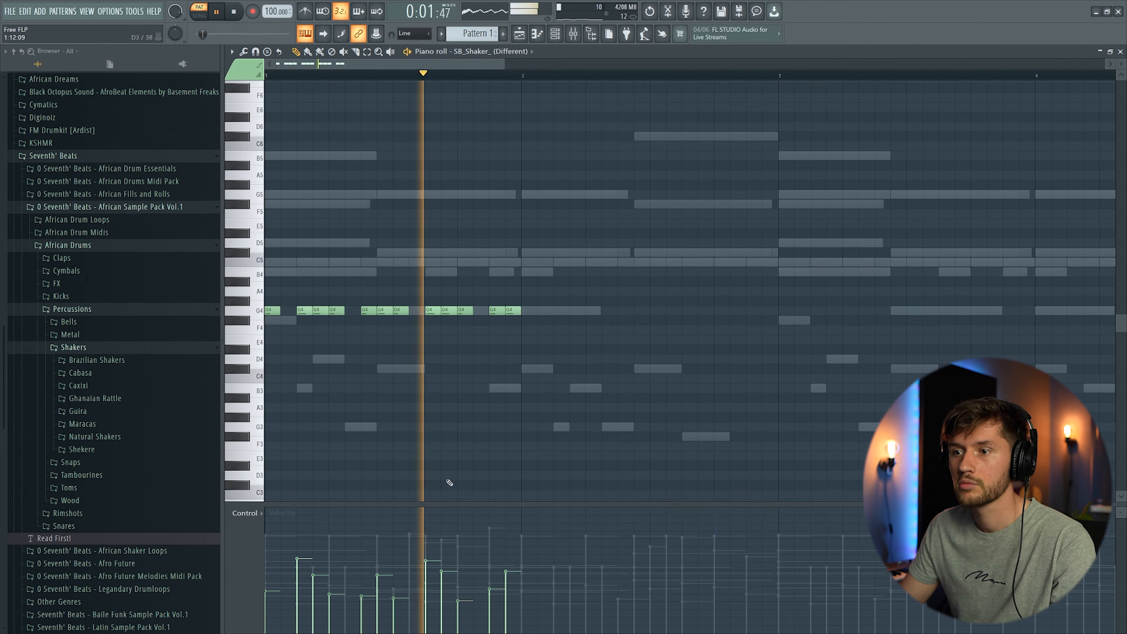
left_click(427, 570)
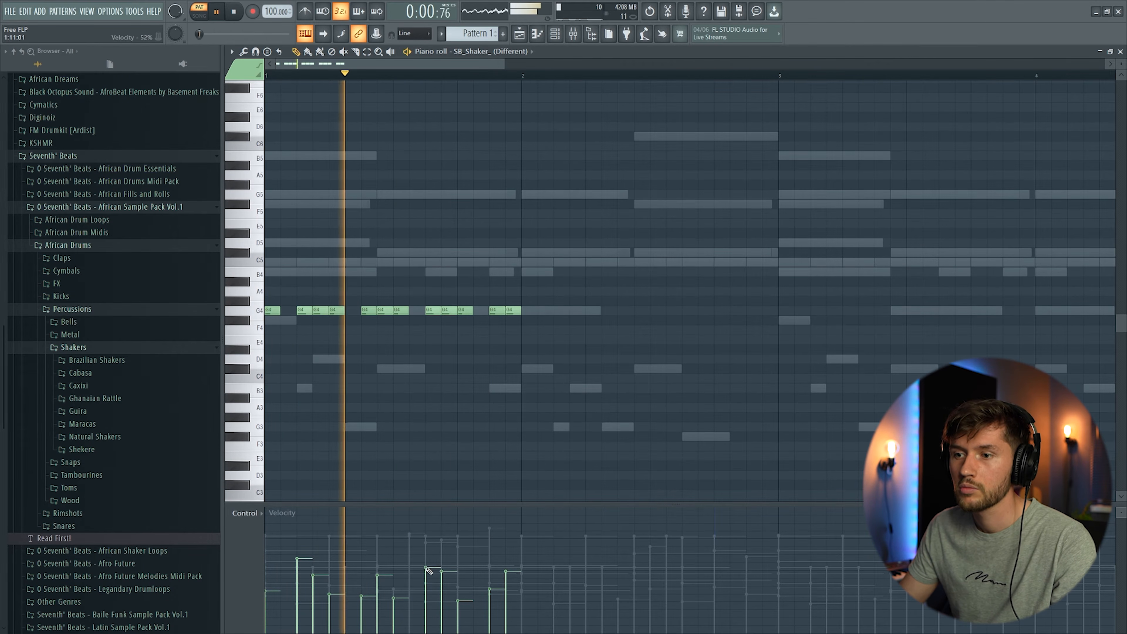
key("space")
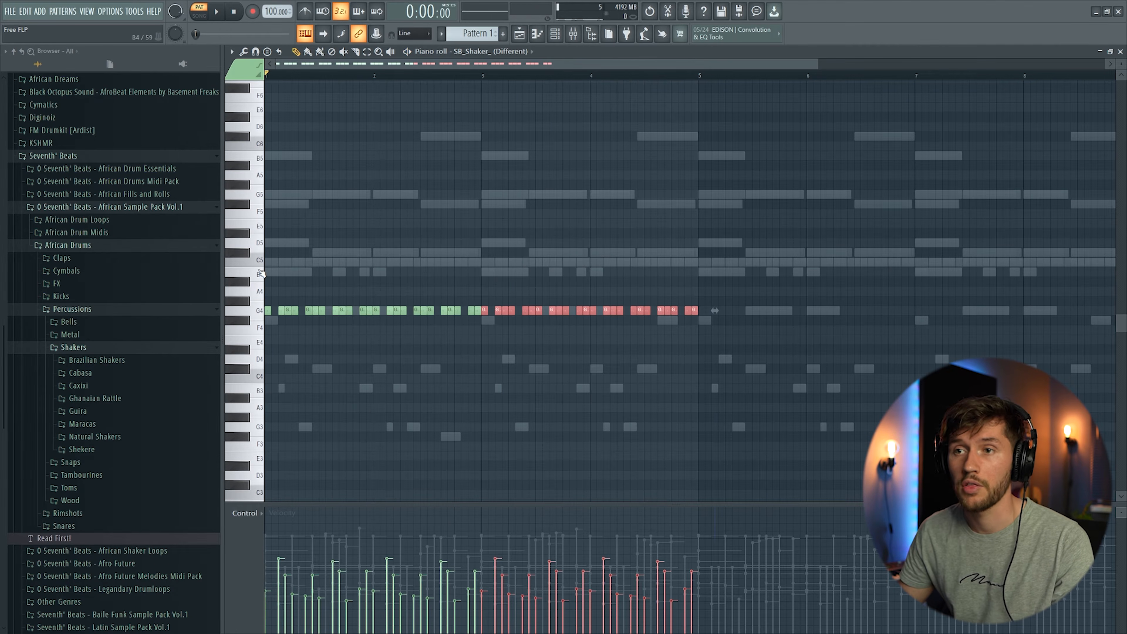
Step: Select all shaker notes and duplicate them across the pattern
key("space")
key("ctrl+a")
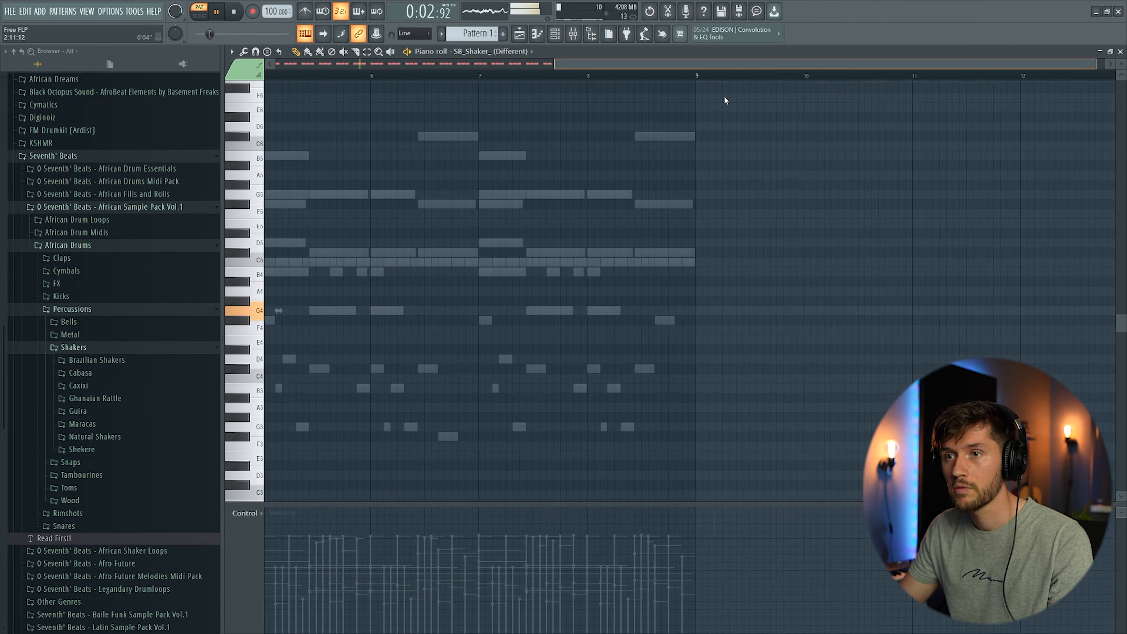
key("ctrl+b")
Step: Adjust the shaker channel's volume in the channel rack
key("F6")
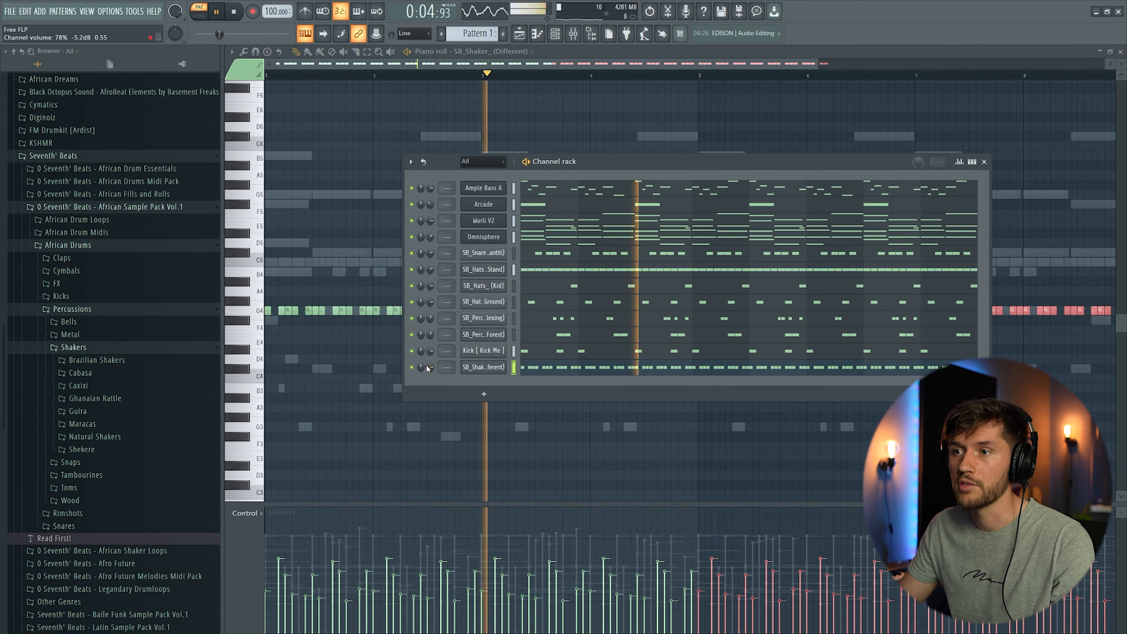
mouse_move(430, 367)
left_mouse_down()
mouse_move(430, 384)
mouse_move(433, 364)
left_mouse_up()
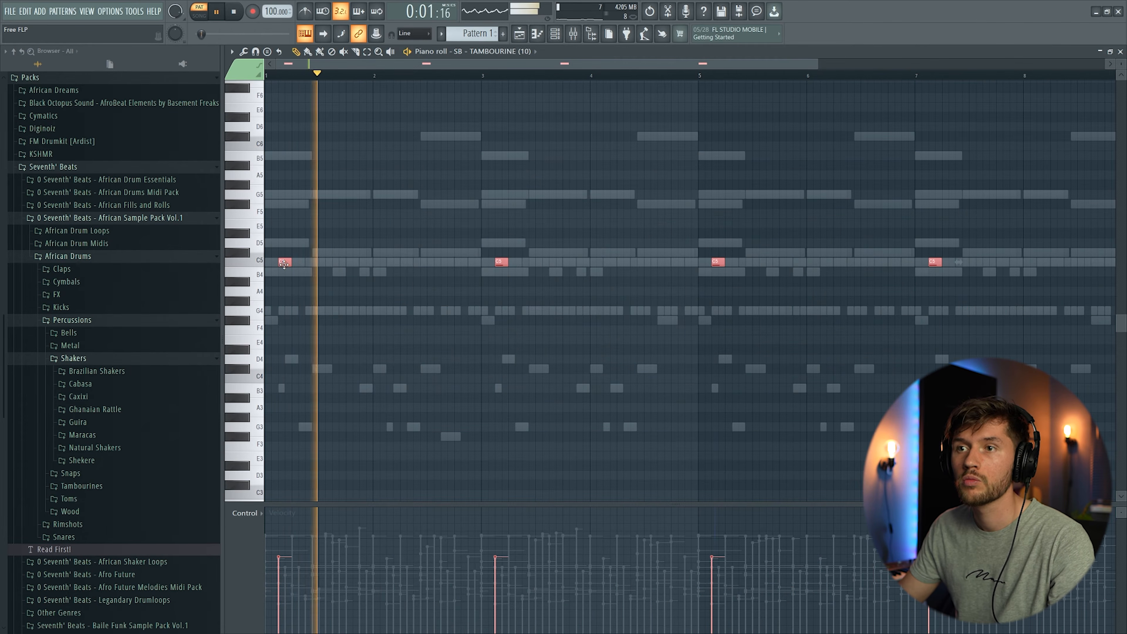
Step: Play back the tambourine pattern with its one note per bar on C5
key("space")
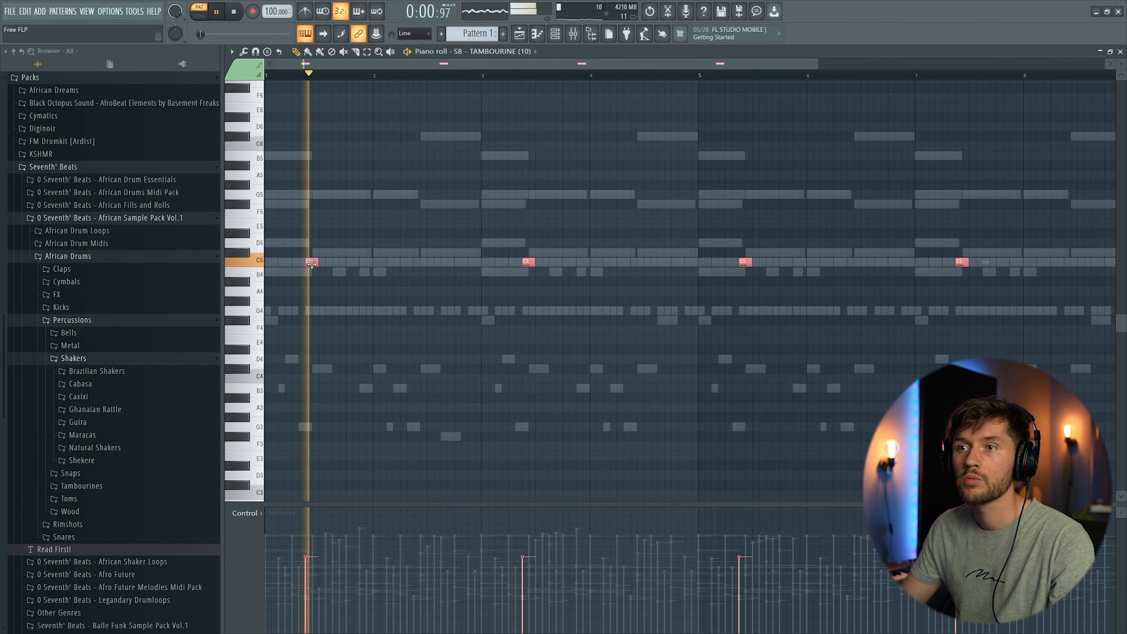
left_click(556, 36)
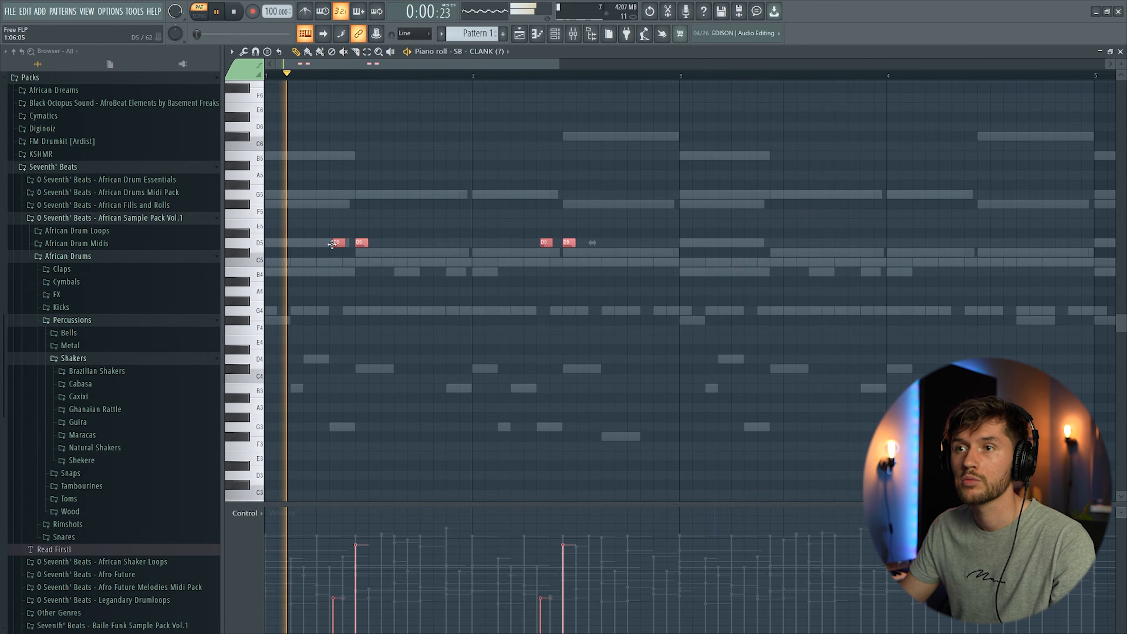
Step: Duplicate the two-note clank pattern on D5 repeatedly so it fills eight bars
left_click_drag(252, 214, 255, 247)
left_click_drag(448, 67, 432, 105)
key("ctrl+b")
left_click_drag(254, 222, 259, 297)
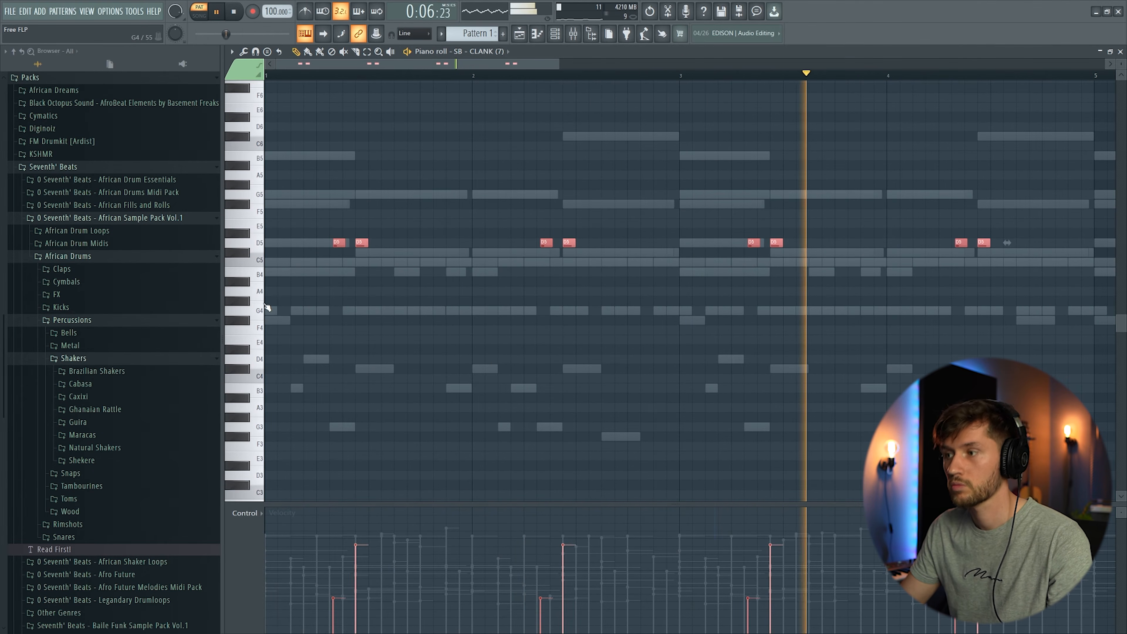
key("ctrl+b")
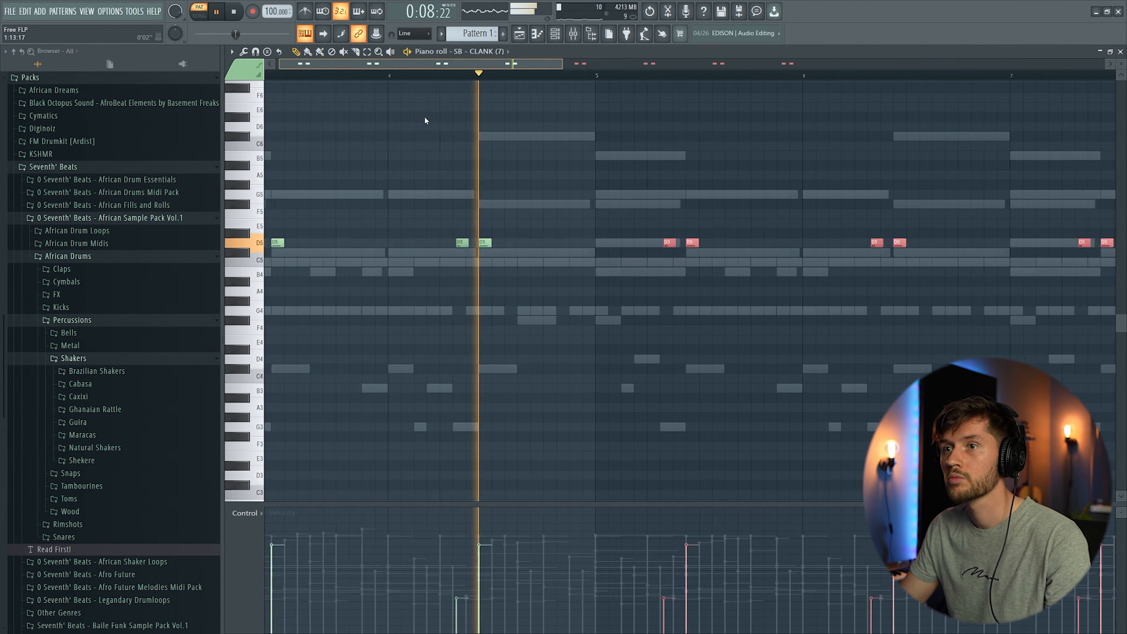
left_click_drag(425, 120, 417, 121)
left_click_drag(559, 65, 422, 142)
left_click(854, 194)
right_click(854, 195)
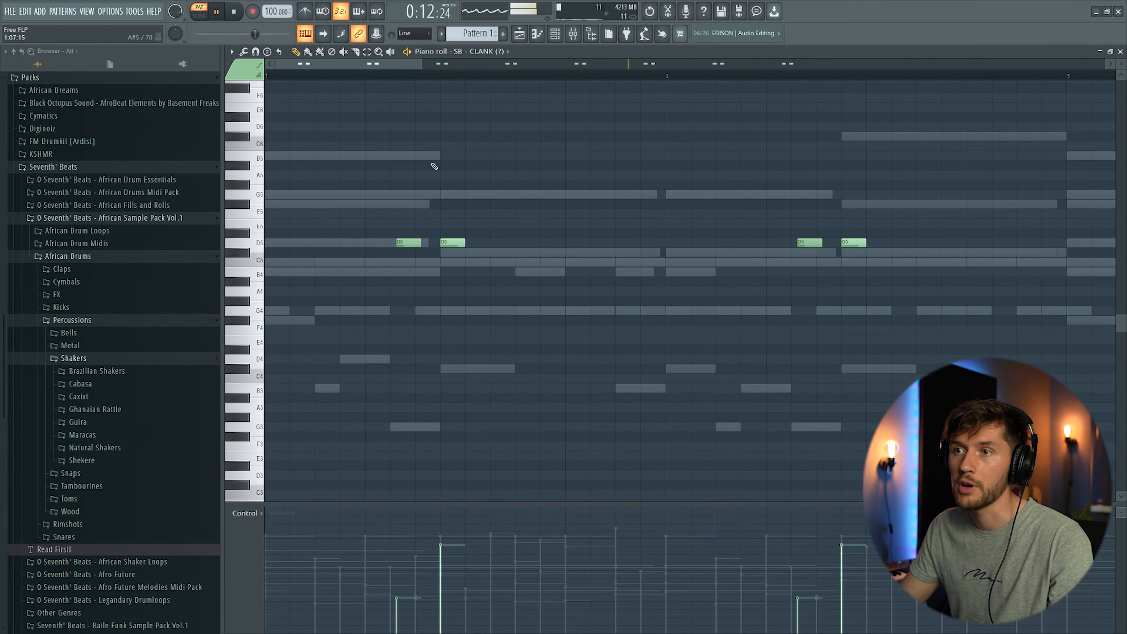
left_click_drag(420, 62, 979, 138)
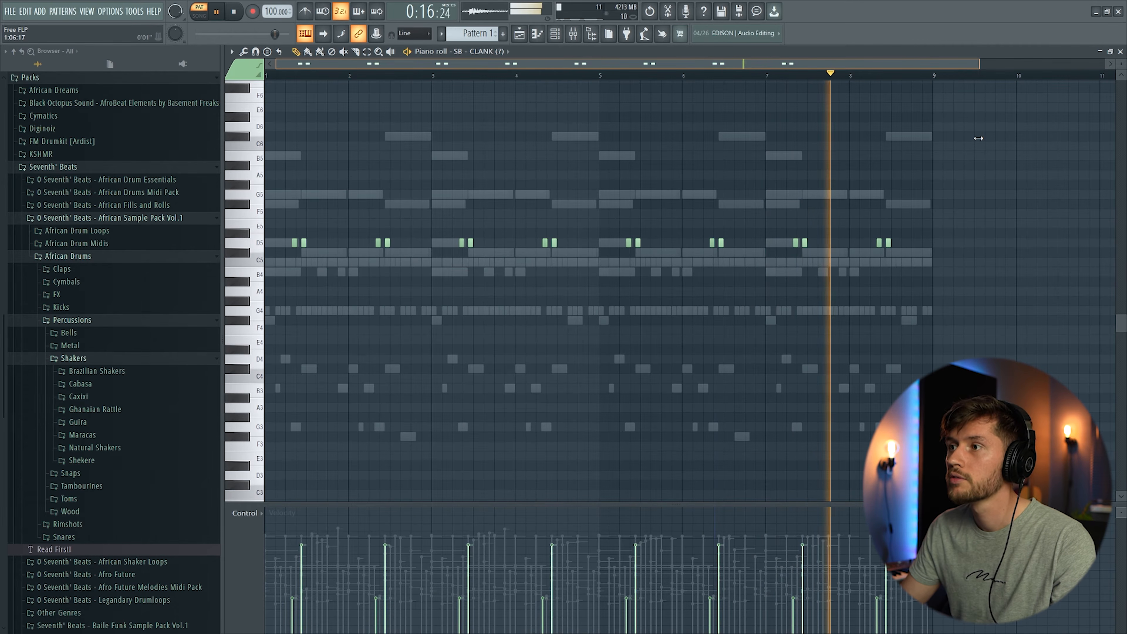
Step: Lower the main swing to 18% while playing back the full pattern
scroll(777, 221, "up", 3)
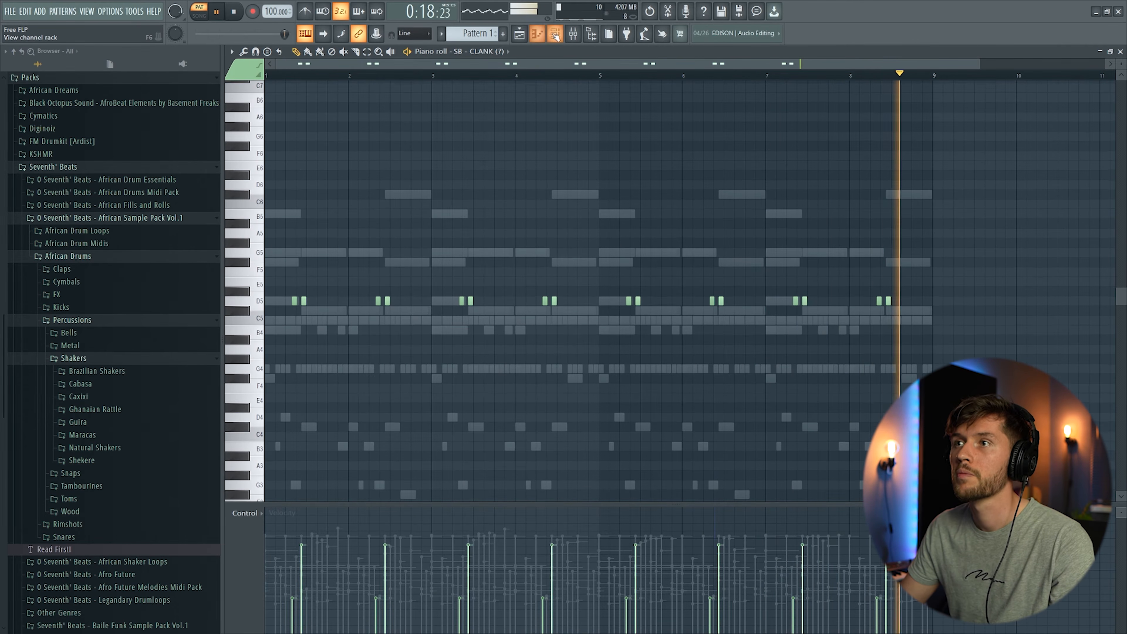
key("F6")
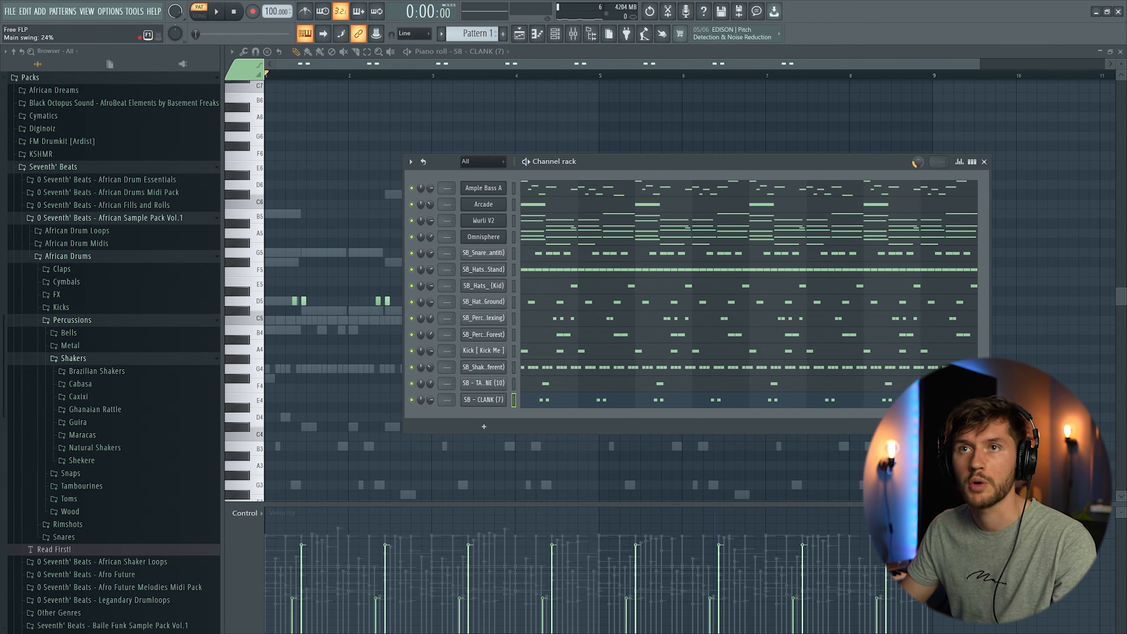
key("space")
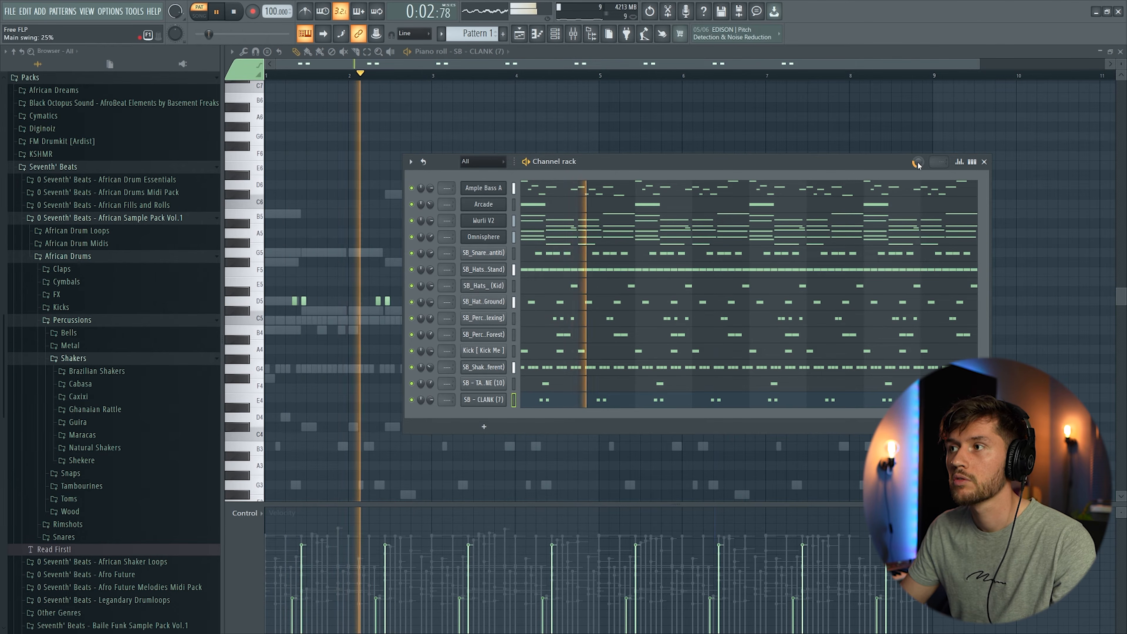
left_click_drag(918, 162, 918, 176)
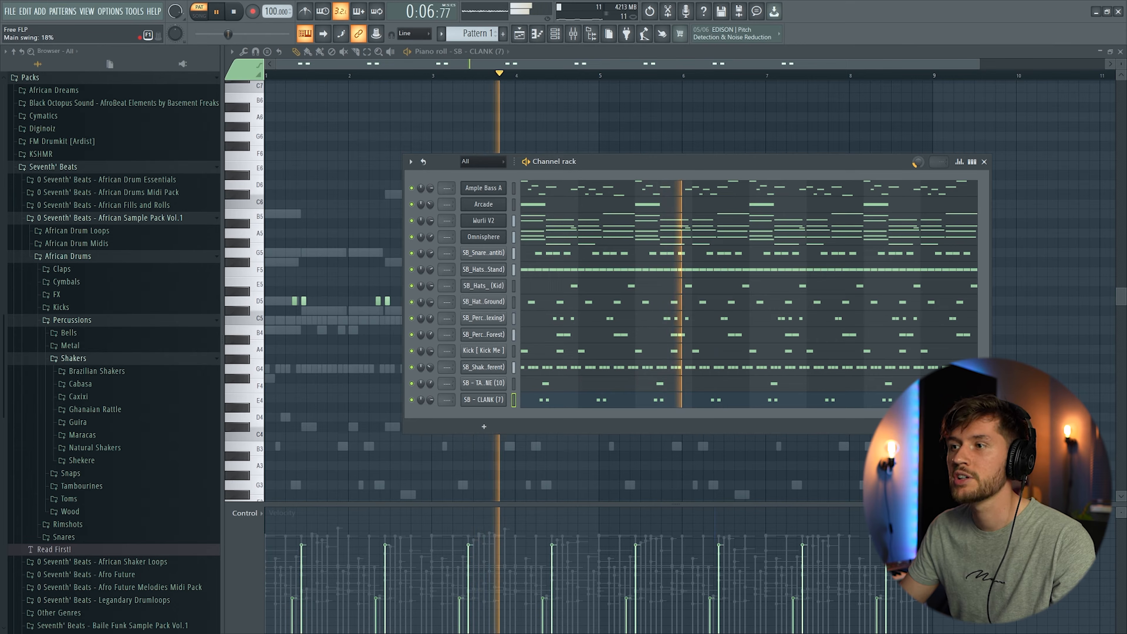
key("F6")
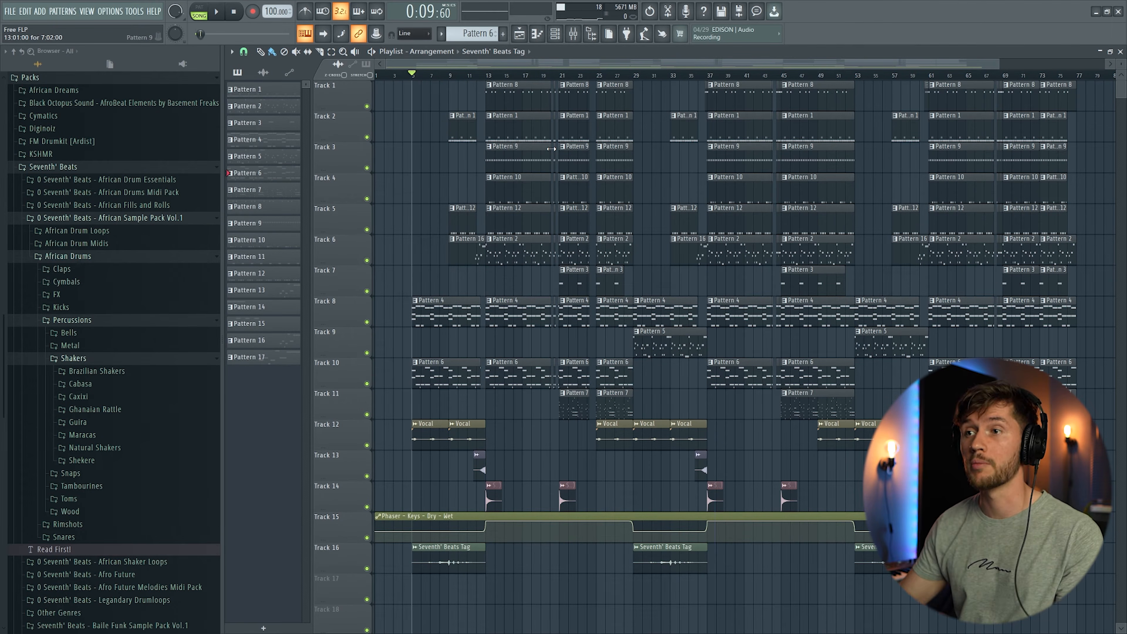
Step: Solo the vocal track in the playlist and open the vocal clip's sample settings
left_click(366, 445, "ctrl")
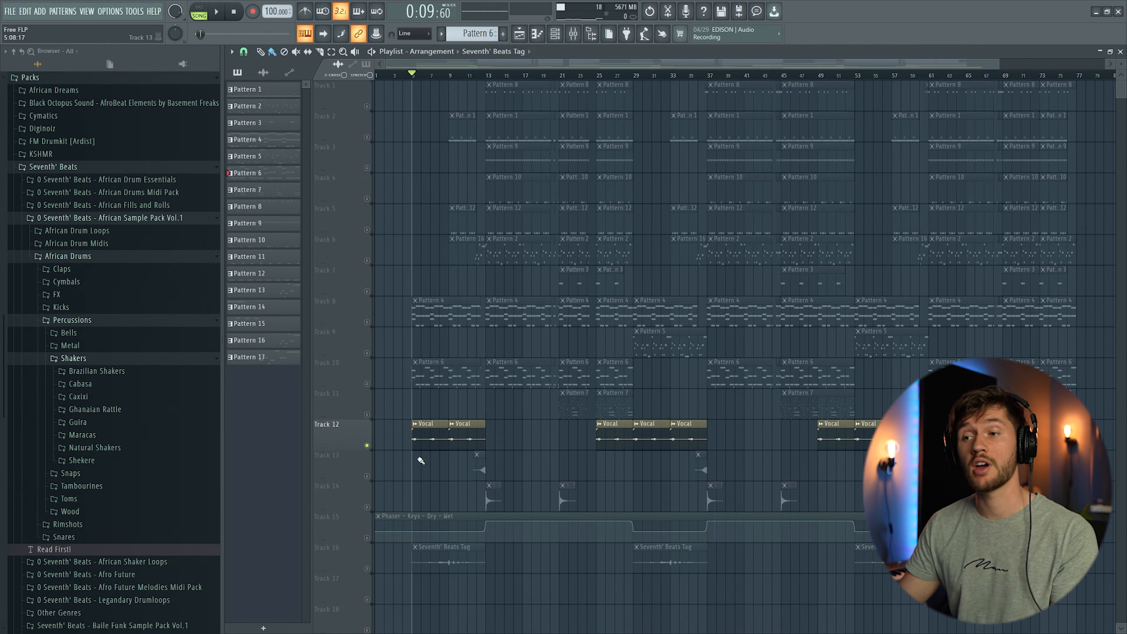
double_click(425, 431)
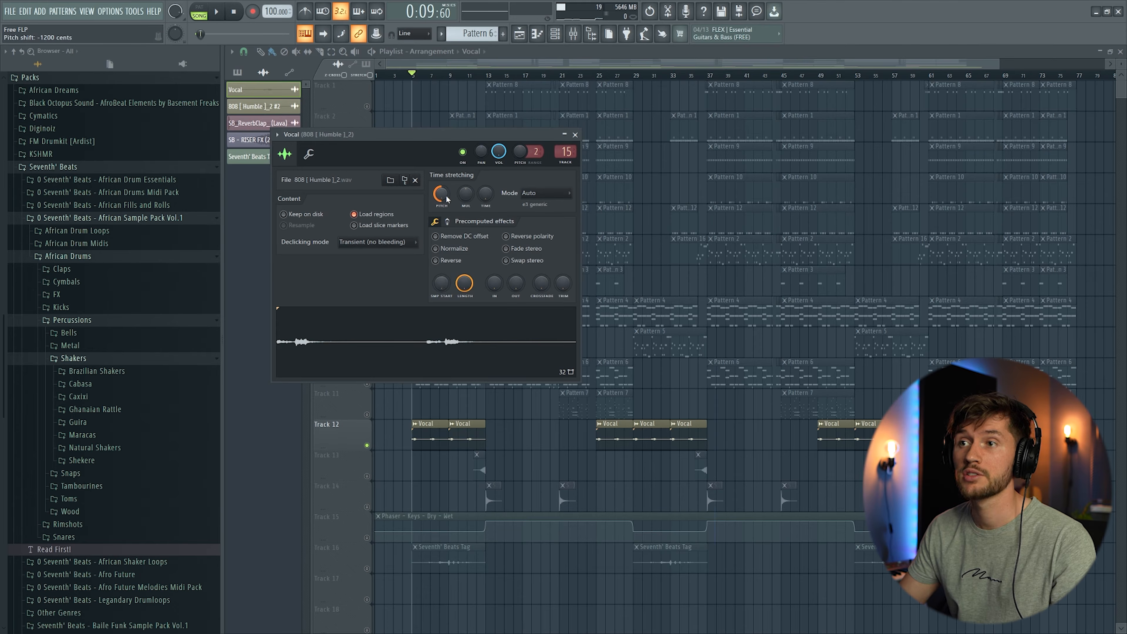
Step: Close the sample settings, play the arrangement, and inspect the 808 mixer track's Flangus, Phaser, Pro-Q 3 and Reeverb 2 effects
key("Escape")
key("space")
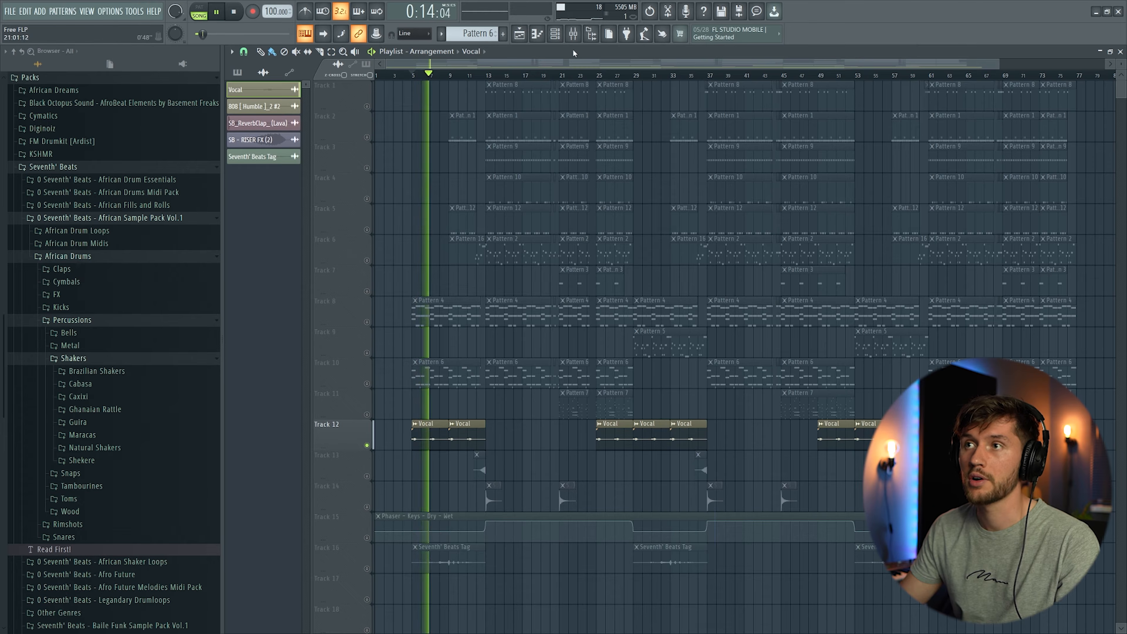
left_click(573, 33)
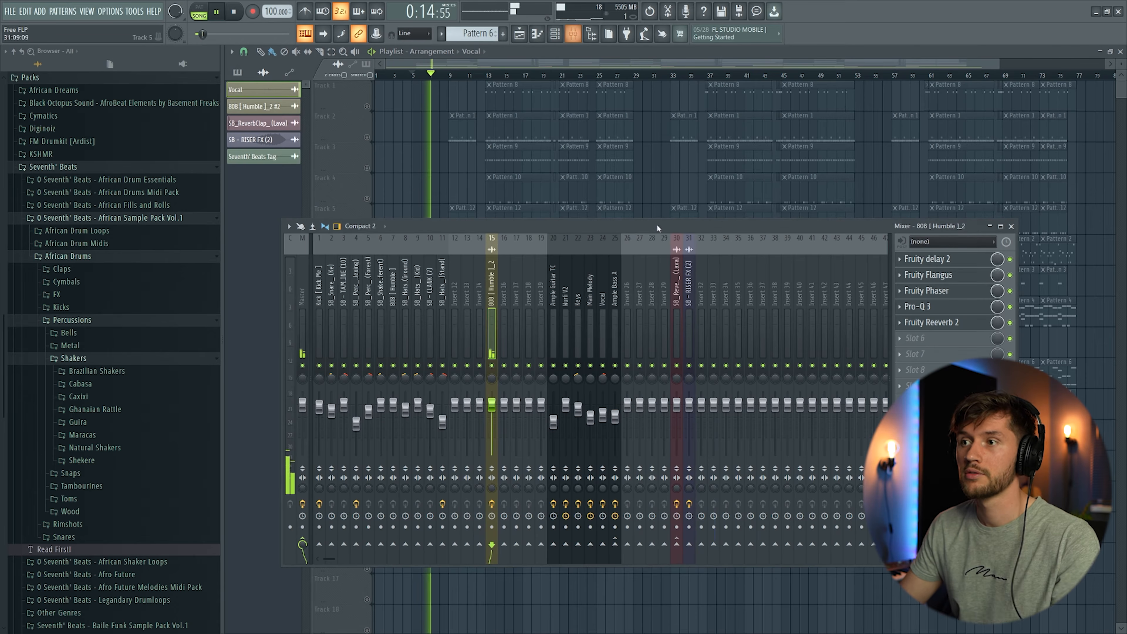
left_click(959, 277)
left_click(952, 291)
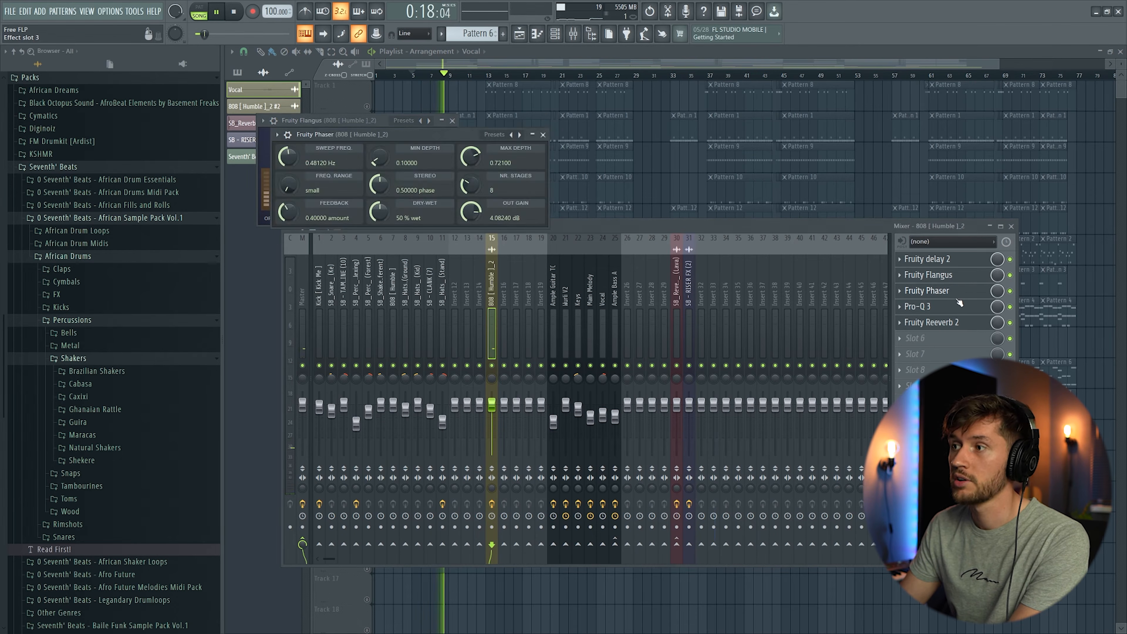
left_click(942, 310)
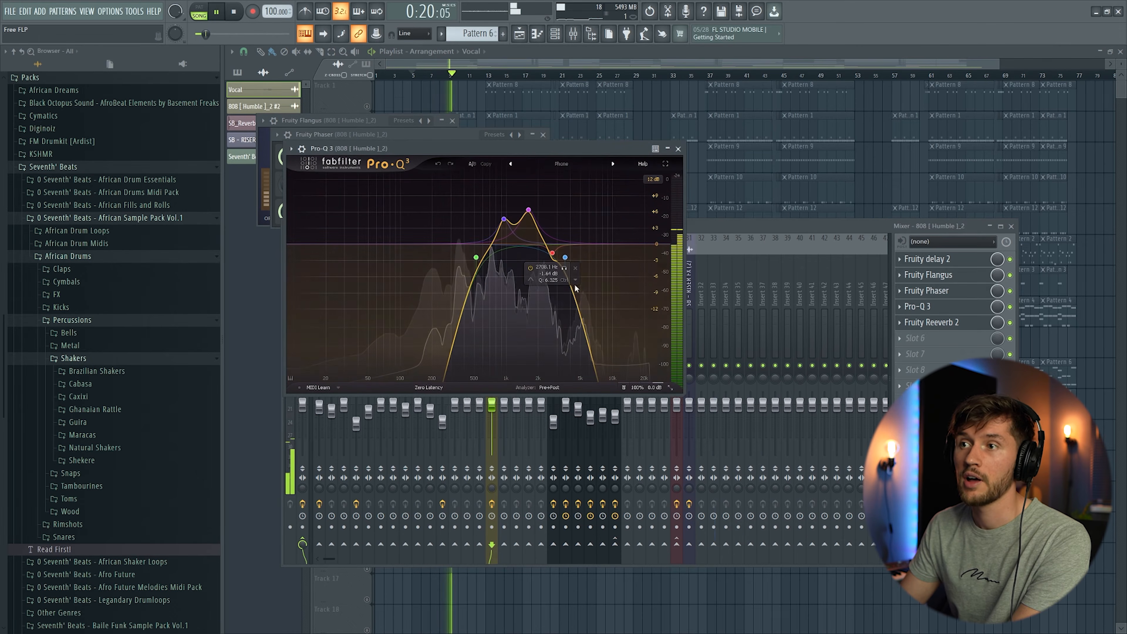
left_click(957, 324)
left_click(958, 323)
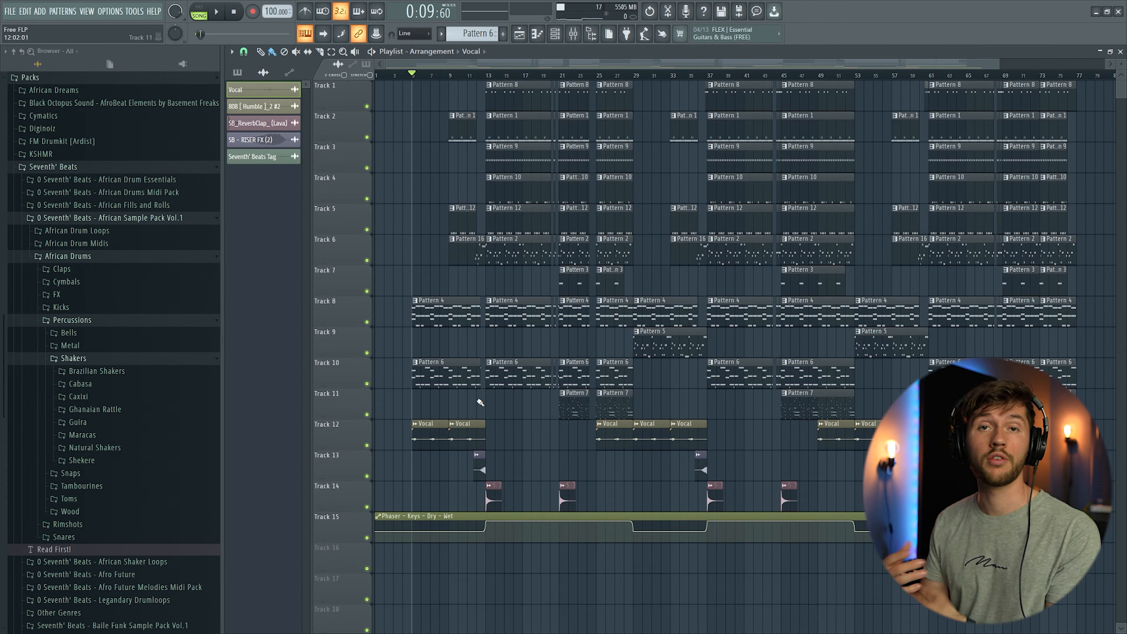
Step: Play the arrangement and open the Ample Bass pattern in the piano roll to review its notes
key("space")
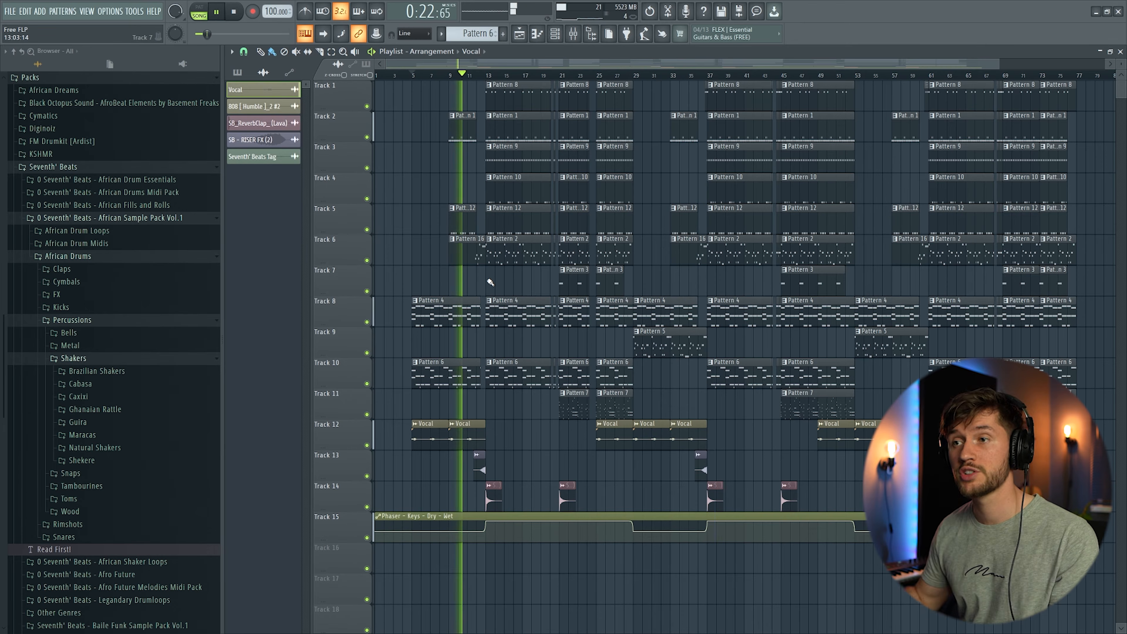
double_click(474, 256)
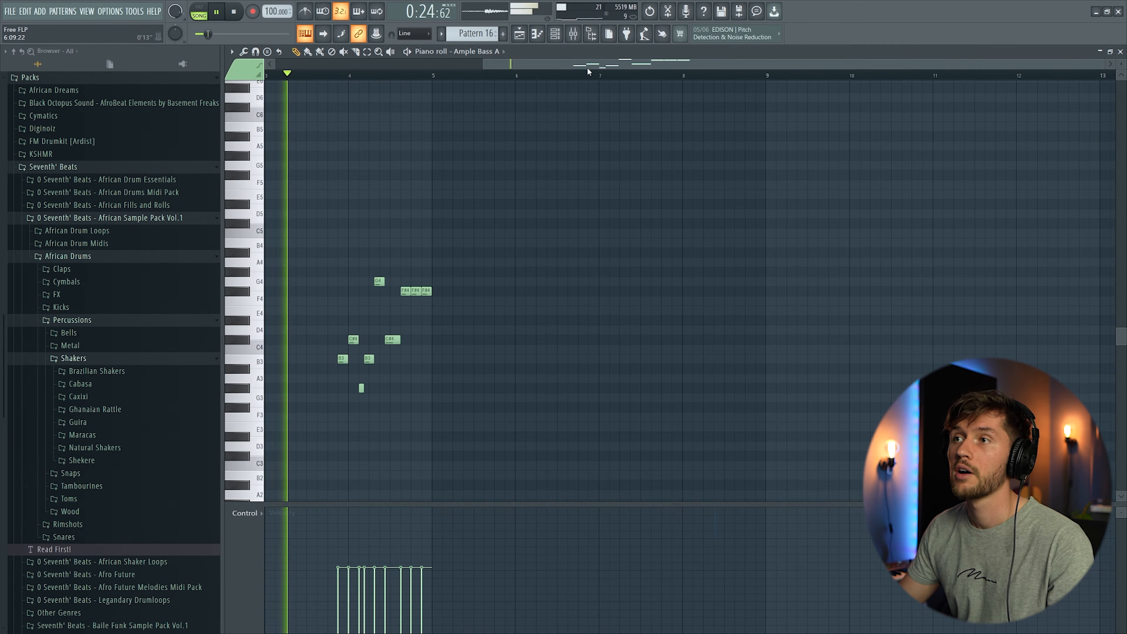
scroll(710, 285, "down", 2)
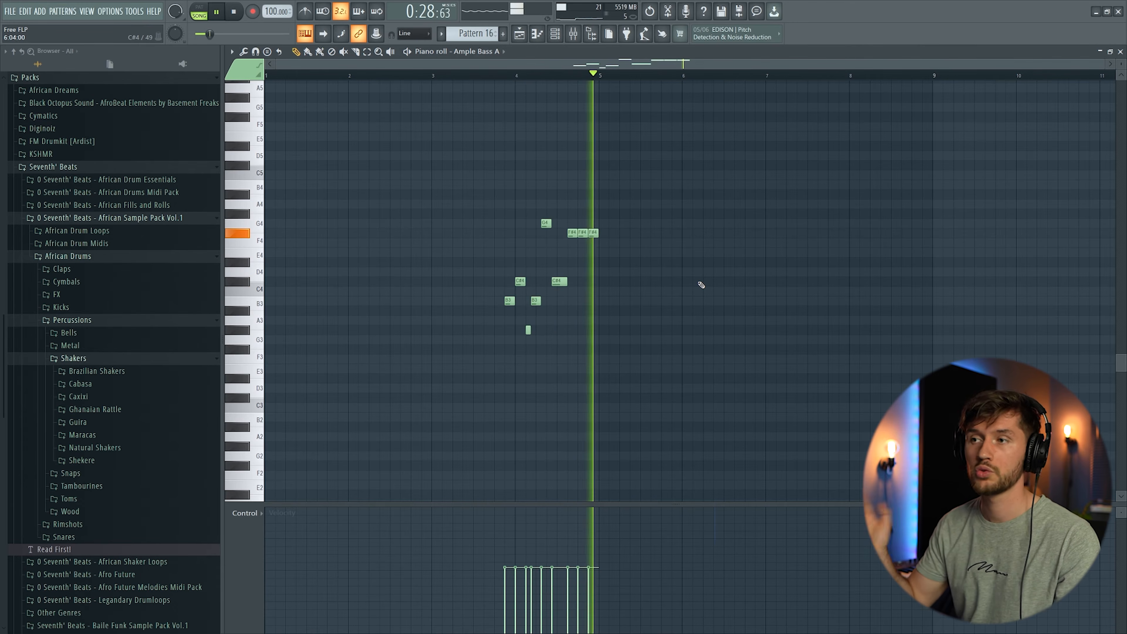
left_click(519, 39)
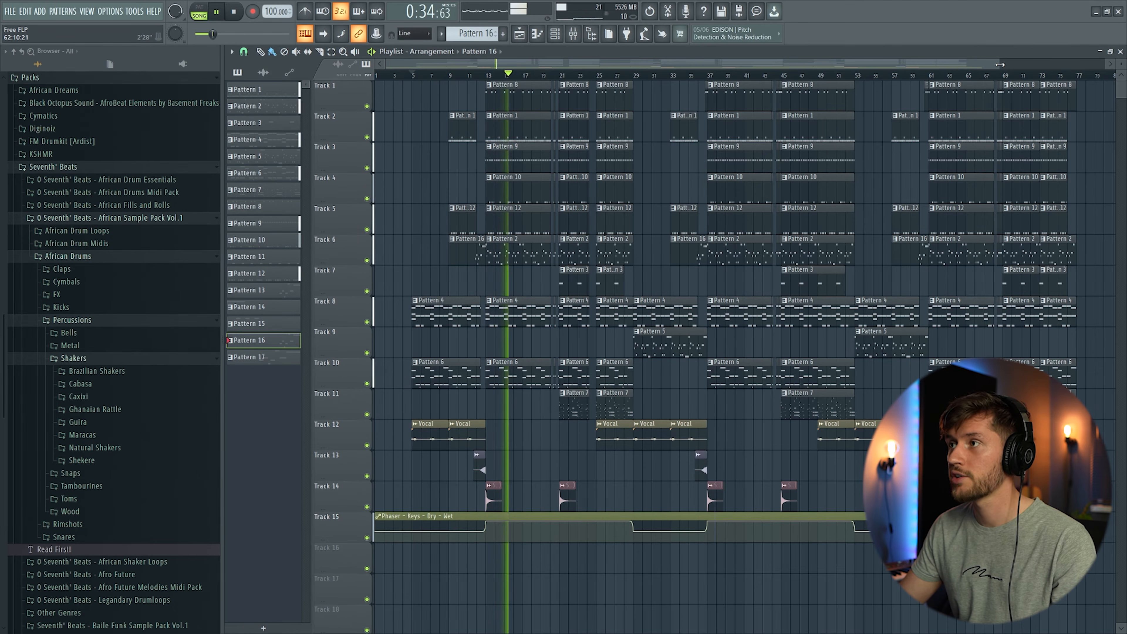
Step: Scroll and zoom through the arrangement in the playlist while playing it back
left_click_drag(1000, 65, 669, 69)
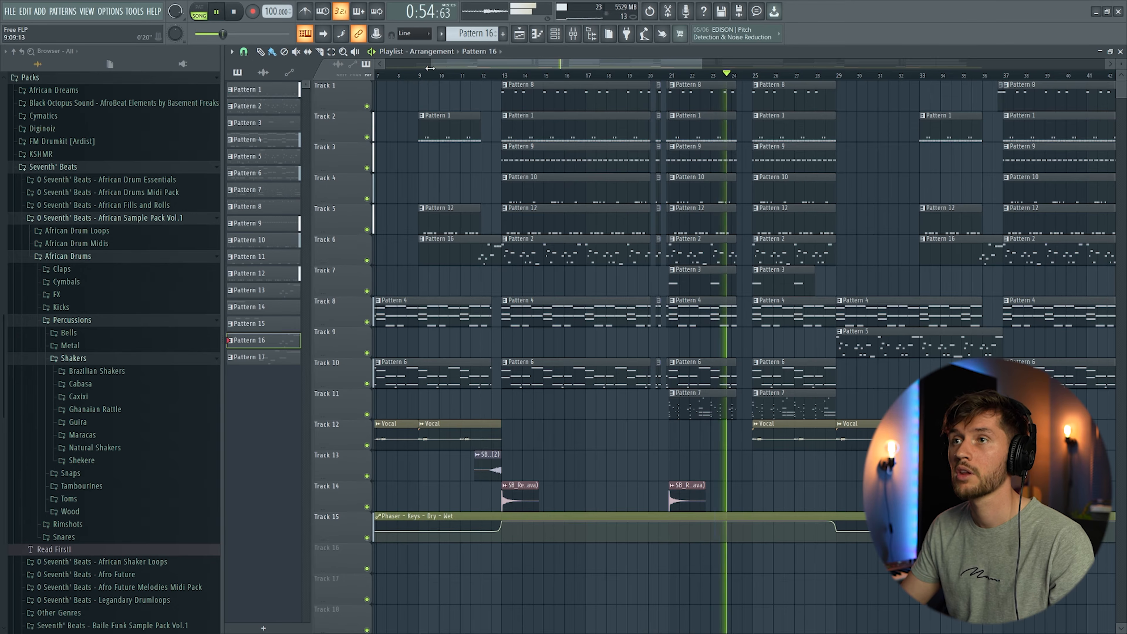
left_click_drag(430, 68, 493, 75)
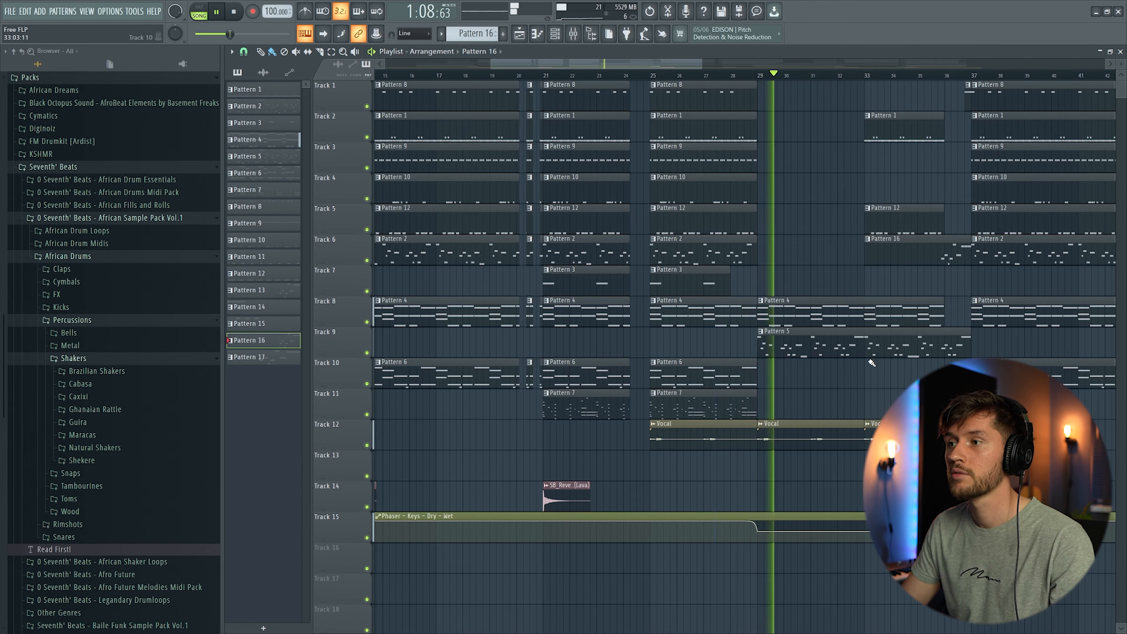
key("space")
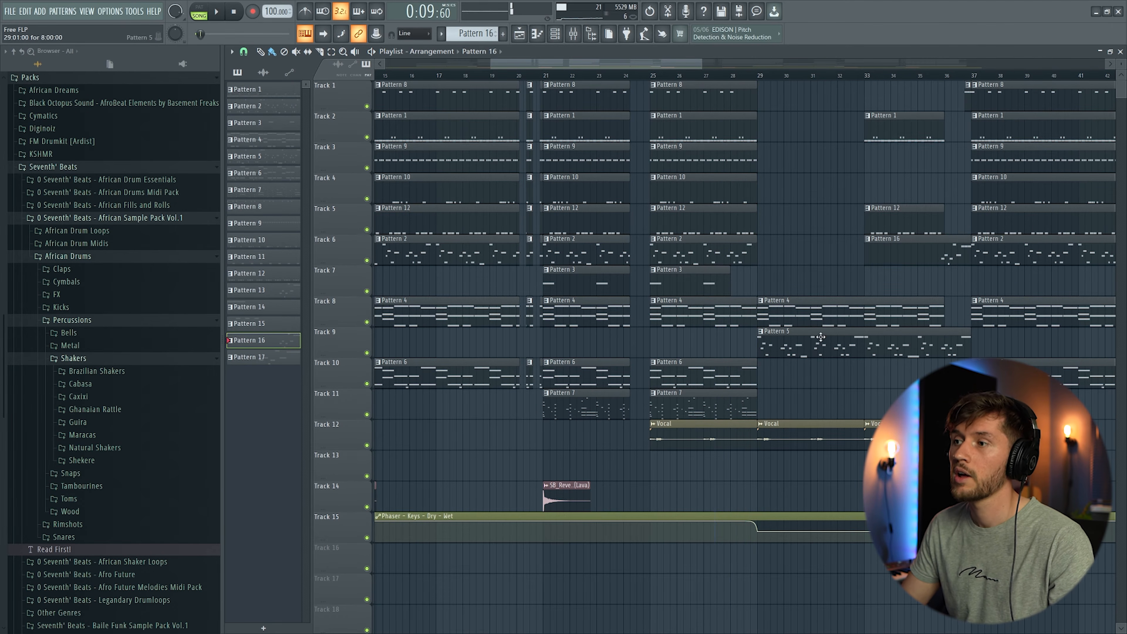
Step: Review the Main Melody pattern with its Analog Lab instrument and the Guitar pattern with its Ample Guitar TC plugin
double_click(574, 412)
left_click(520, 33)
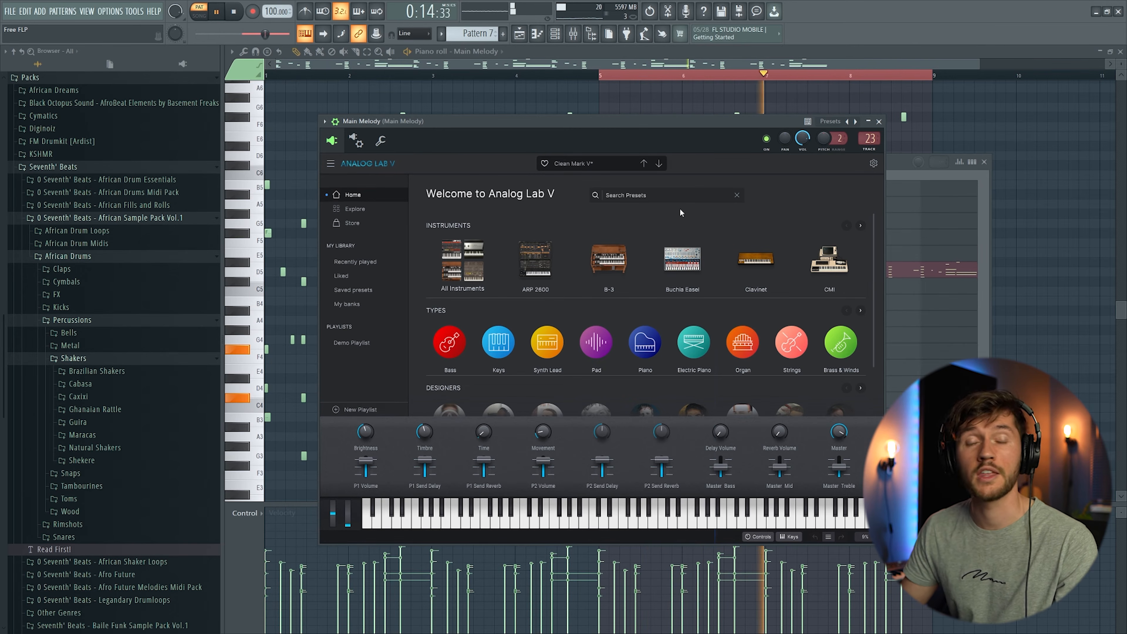
left_click(660, 70)
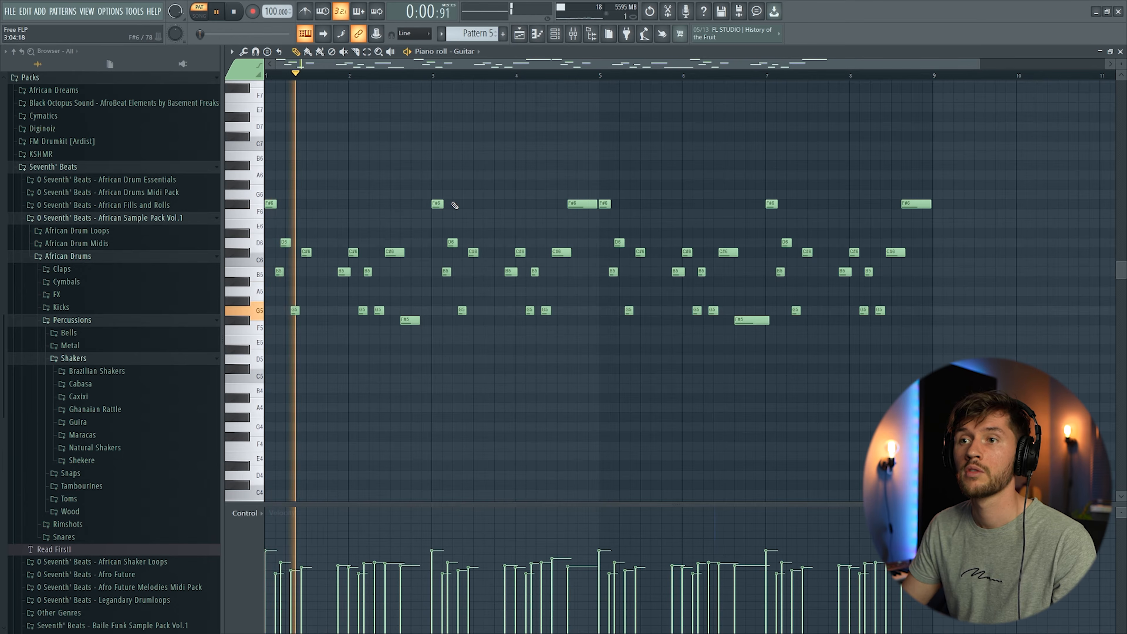
key("F6")
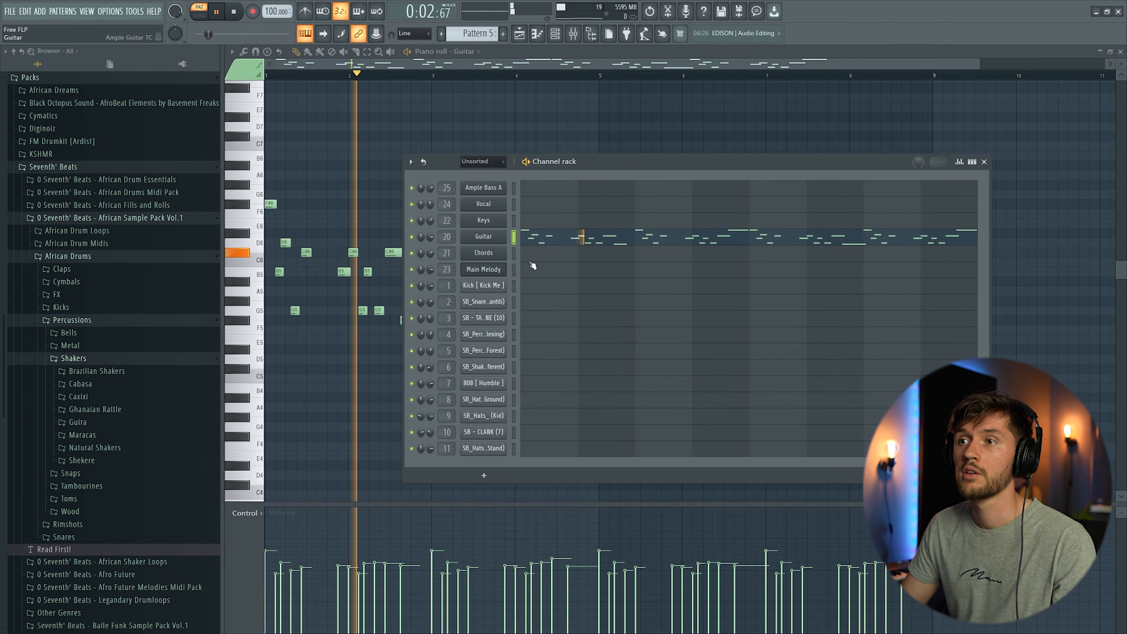
key("Return")
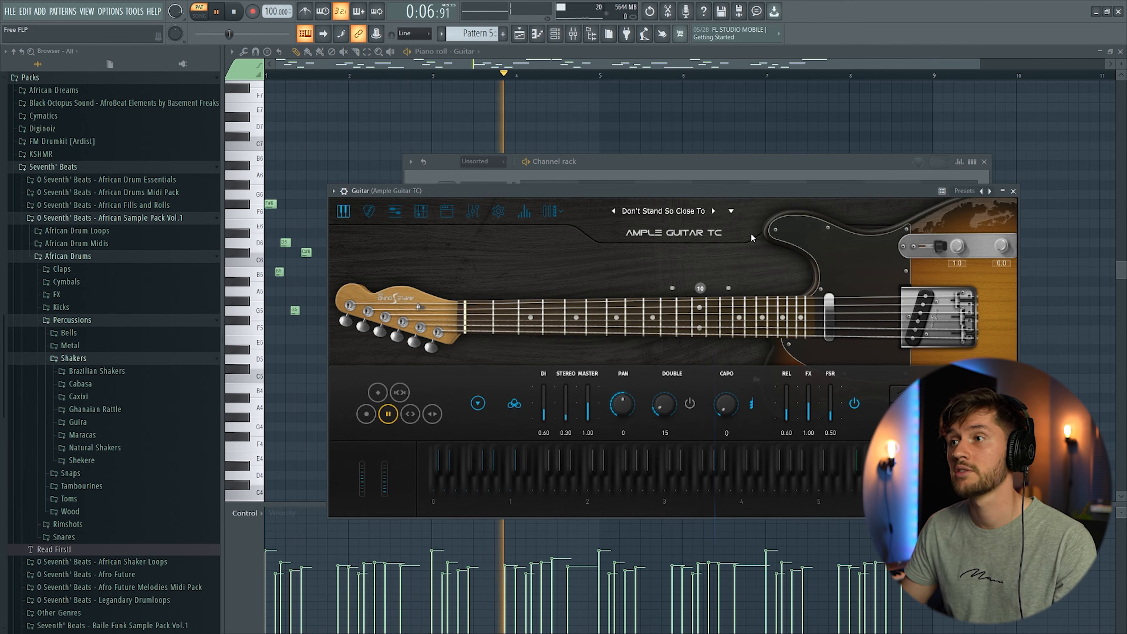
left_click(522, 53)
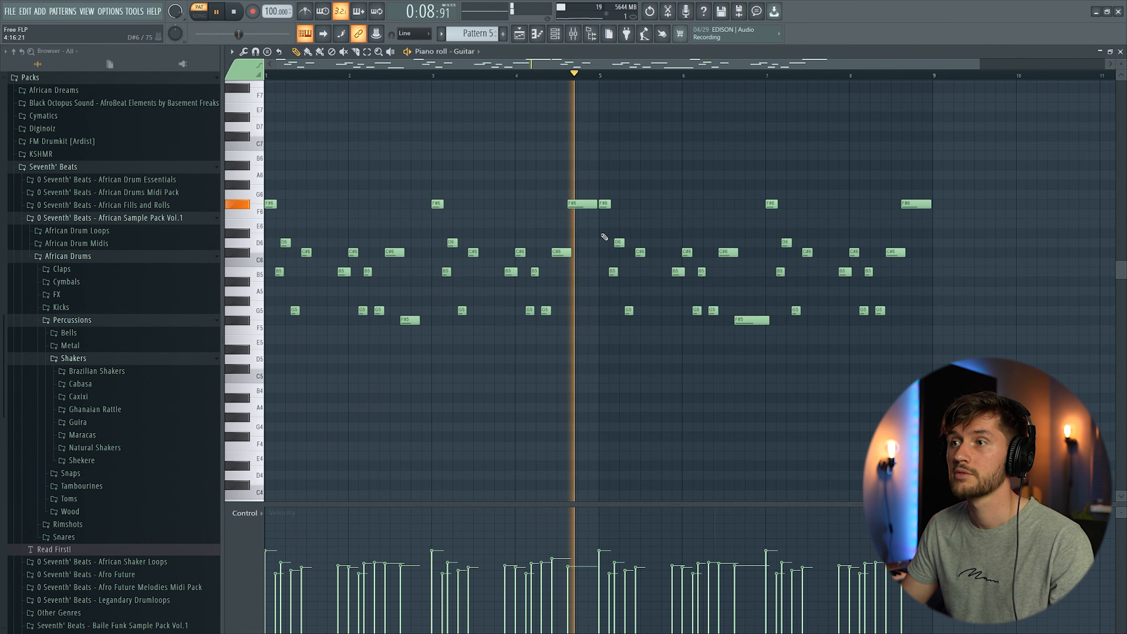
key("F5")
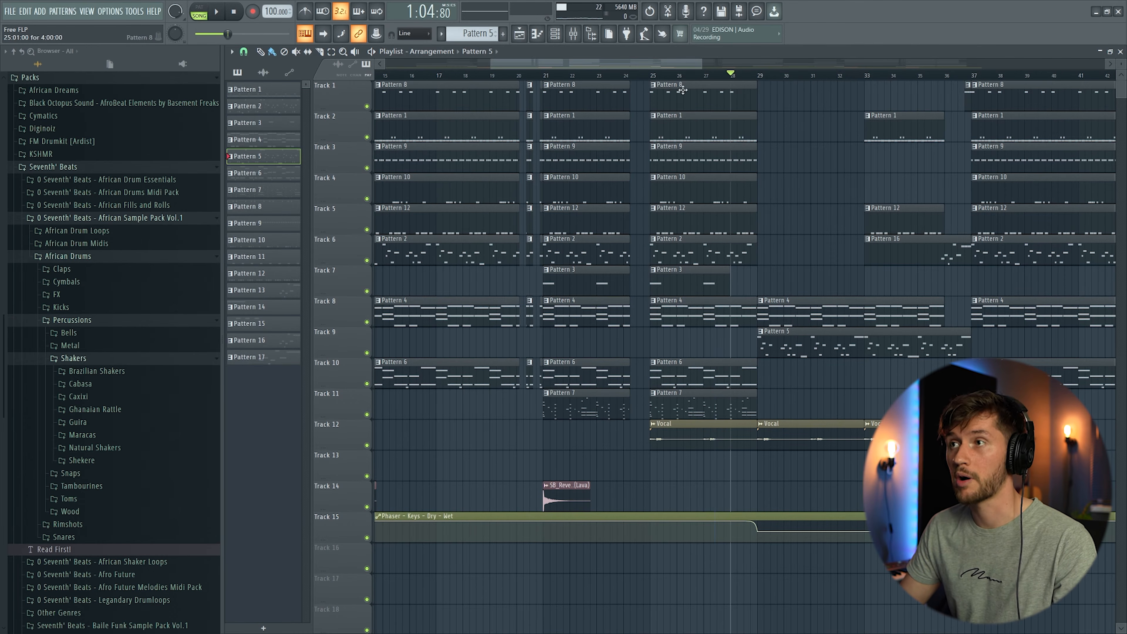
Step: Play back the later sections of the arrangement in the playlist from around bar 37
left_click(667, 62)
key("space")
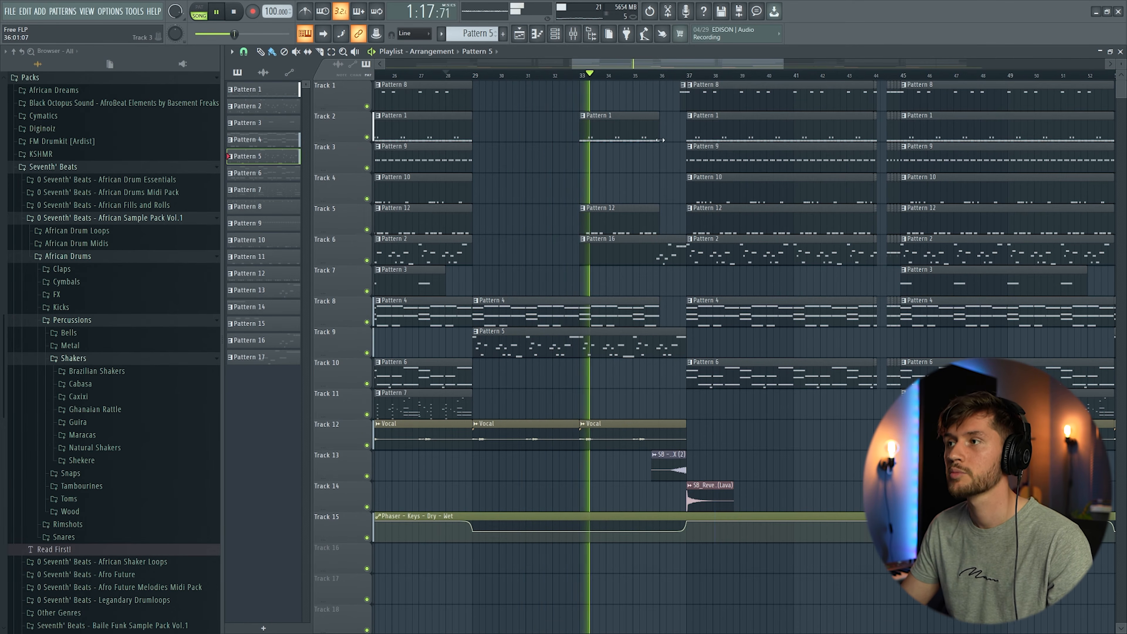
left_click_drag(648, 63, 682, 65)
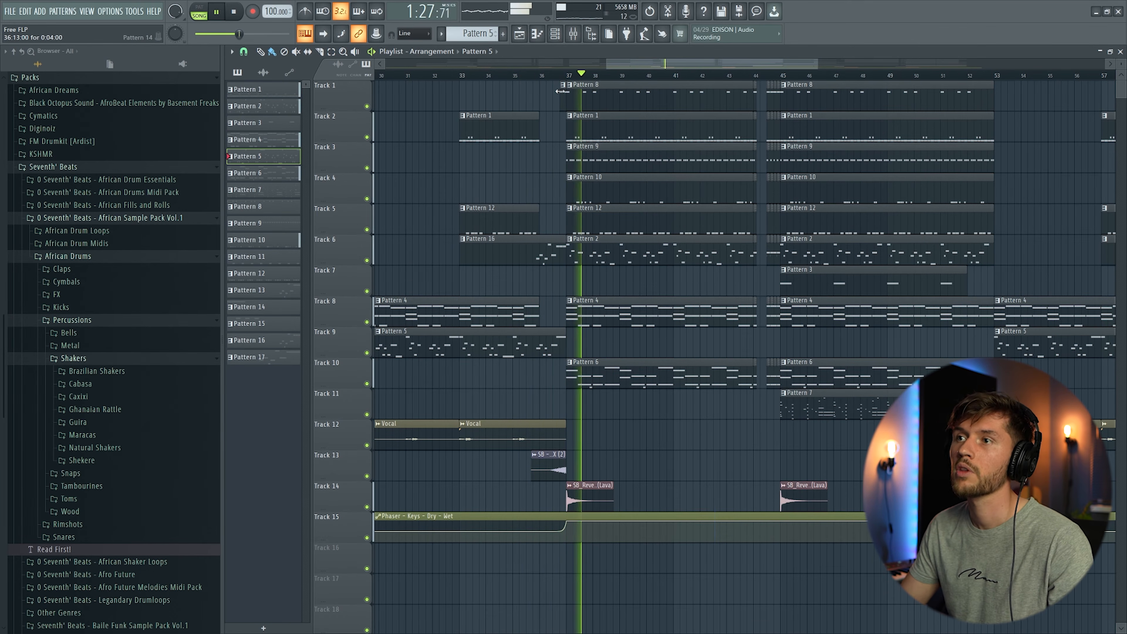
key("space")
left_click(555, 77)
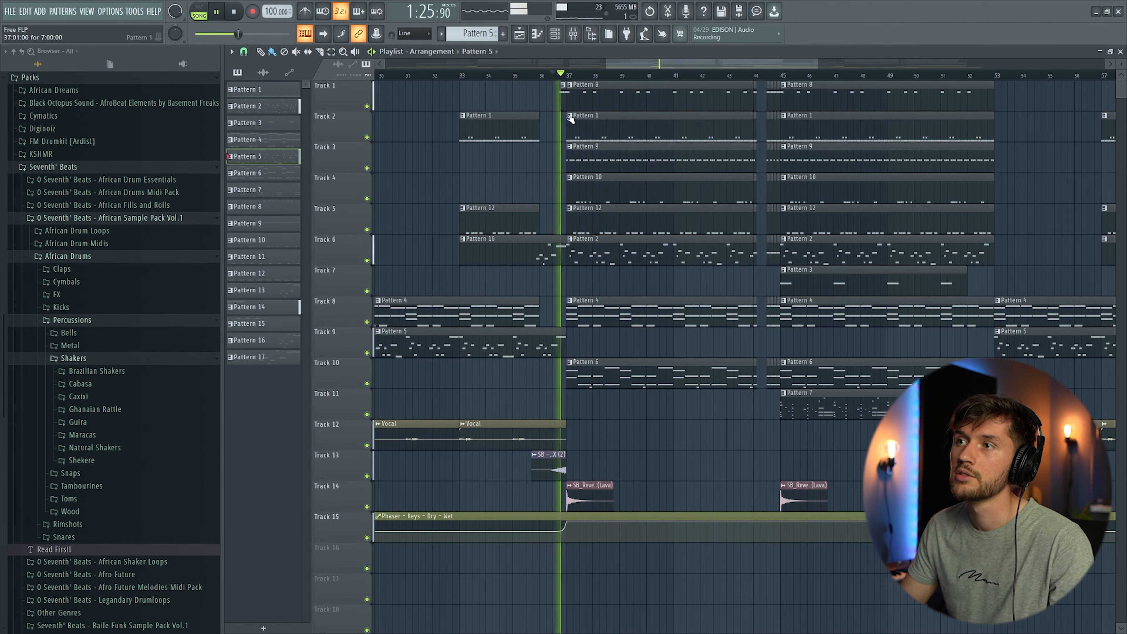
key("space")
Step: Open the kick pattern in the piano roll and play its short run of kick notes
double_click(563, 98)
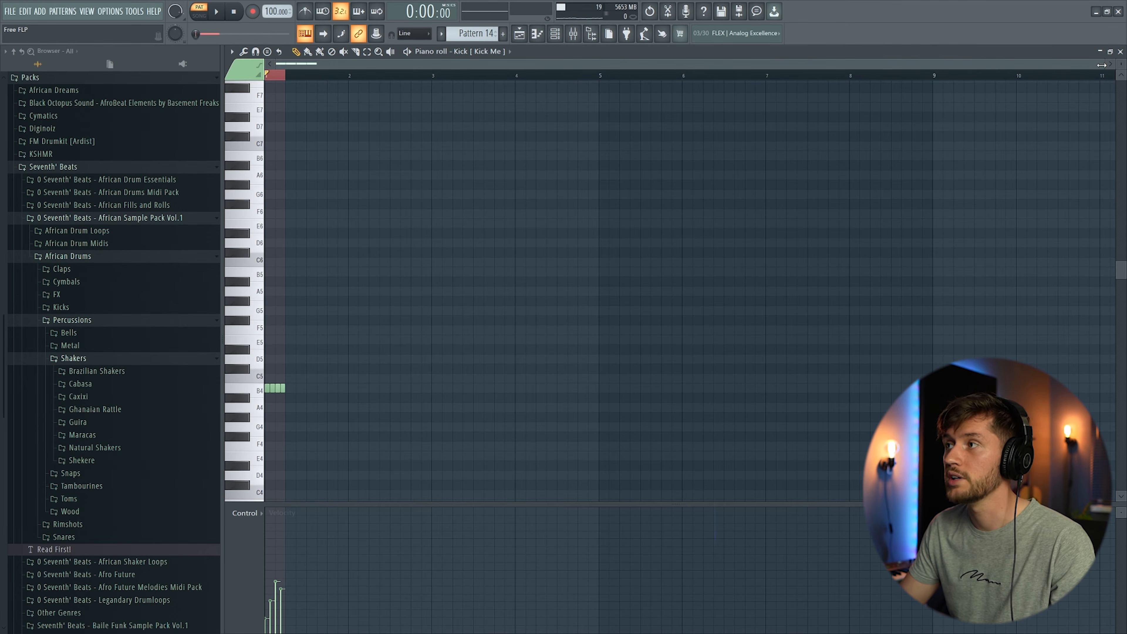
left_click_drag(1101, 65, 686, 78)
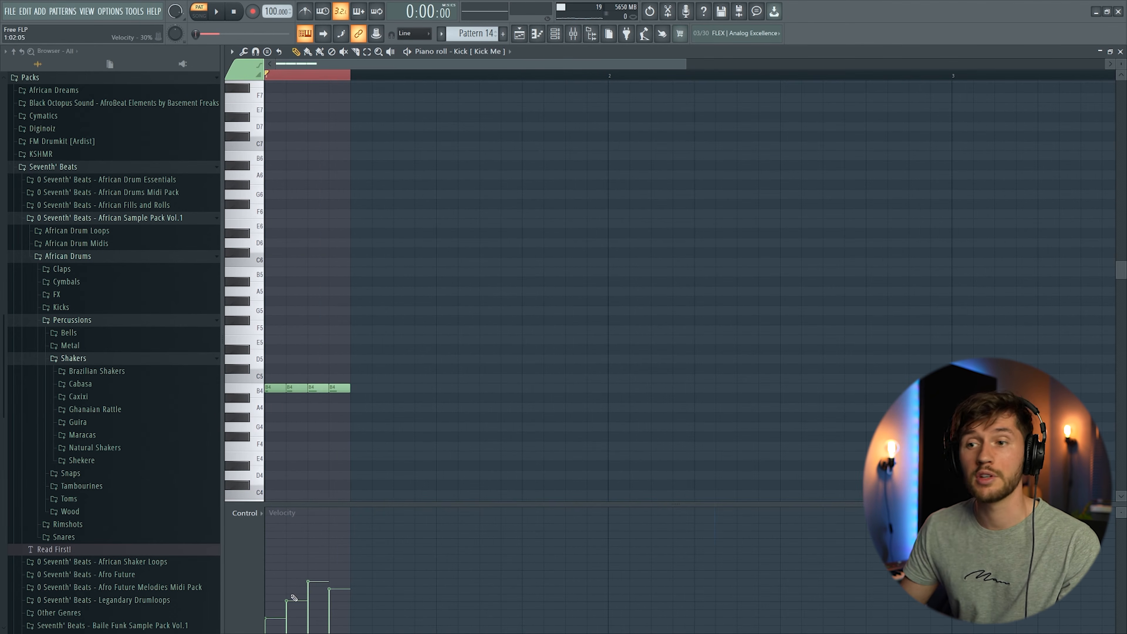
key("space")
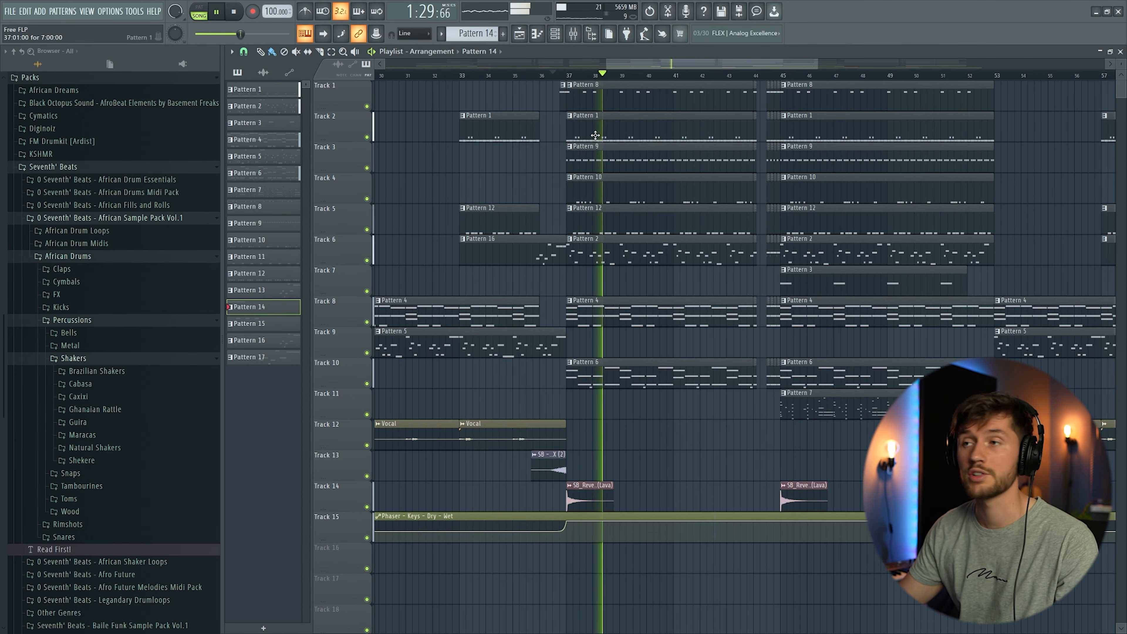
Step: Scroll to the break around bar 44 in the playlist and play through the transition
left_click_drag(636, 65, 649, 66)
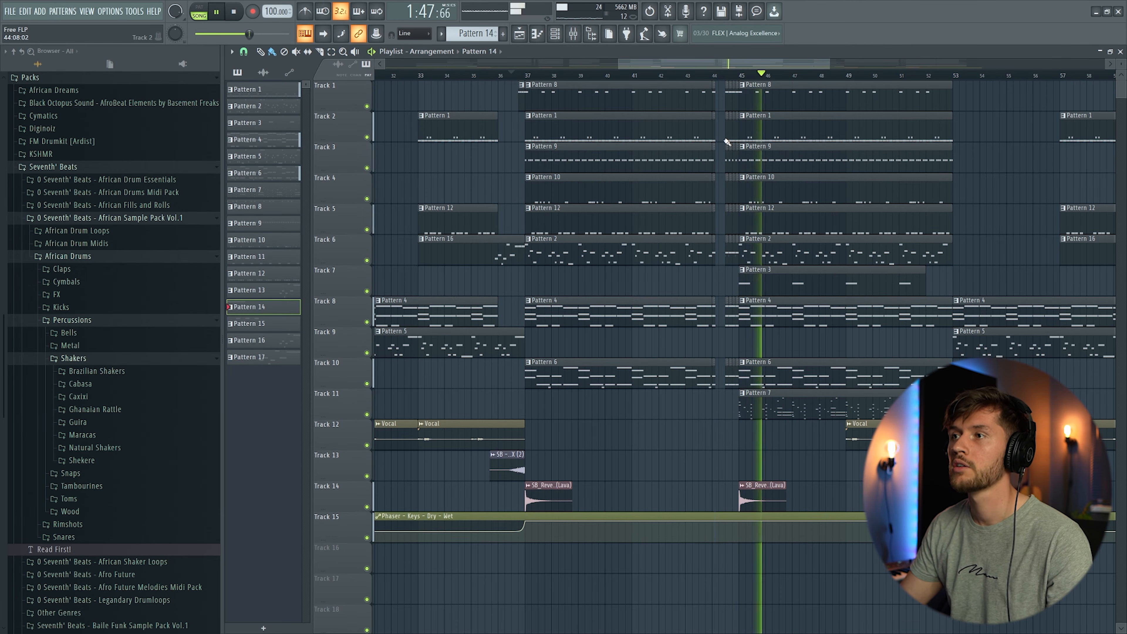
key("space")
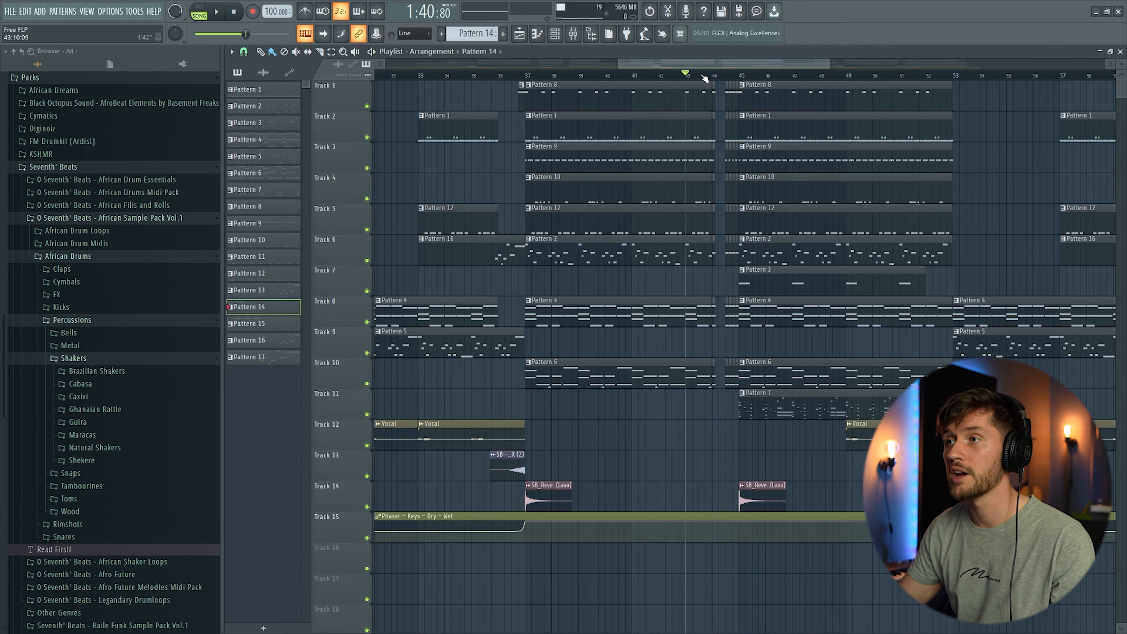
scroll(704, 79, "up", 5)
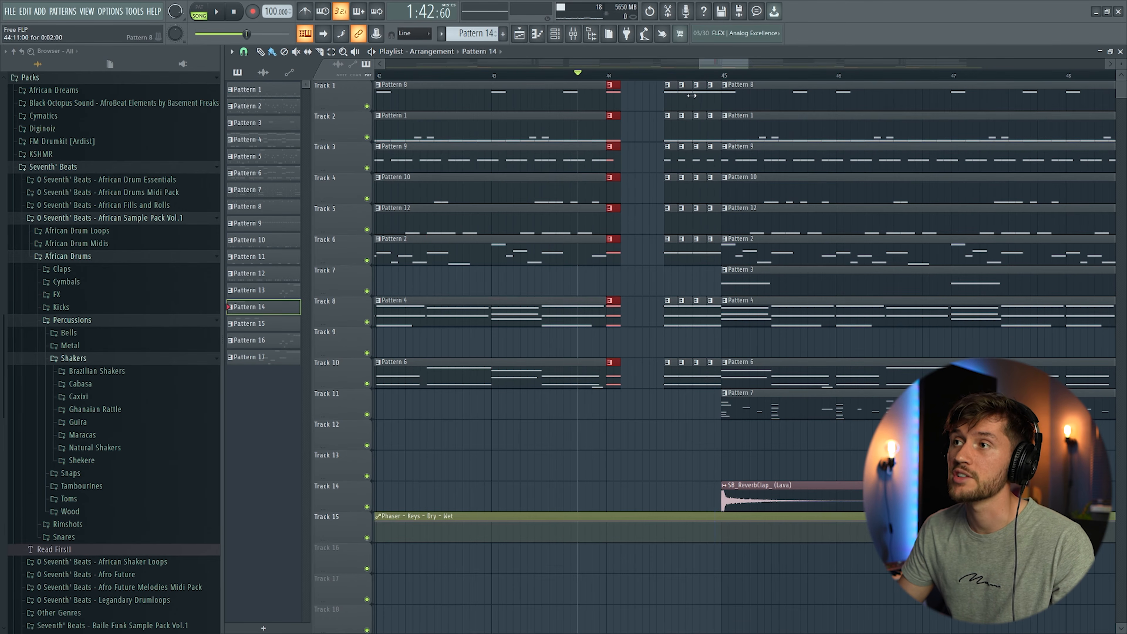
key("space")
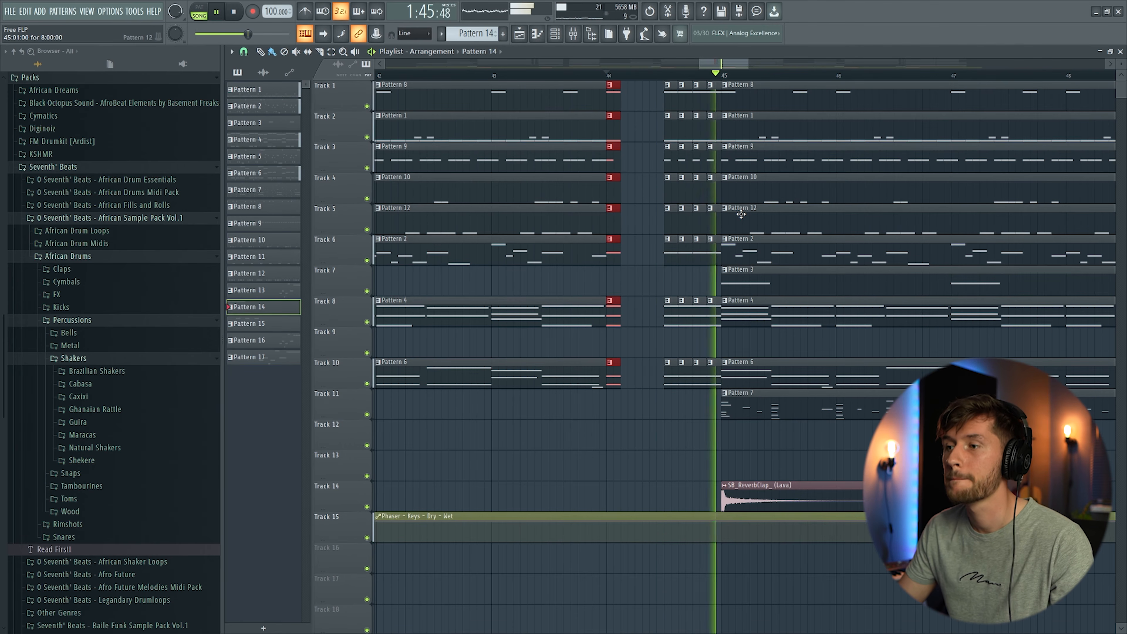
left_click_drag(748, 64, 810, 72)
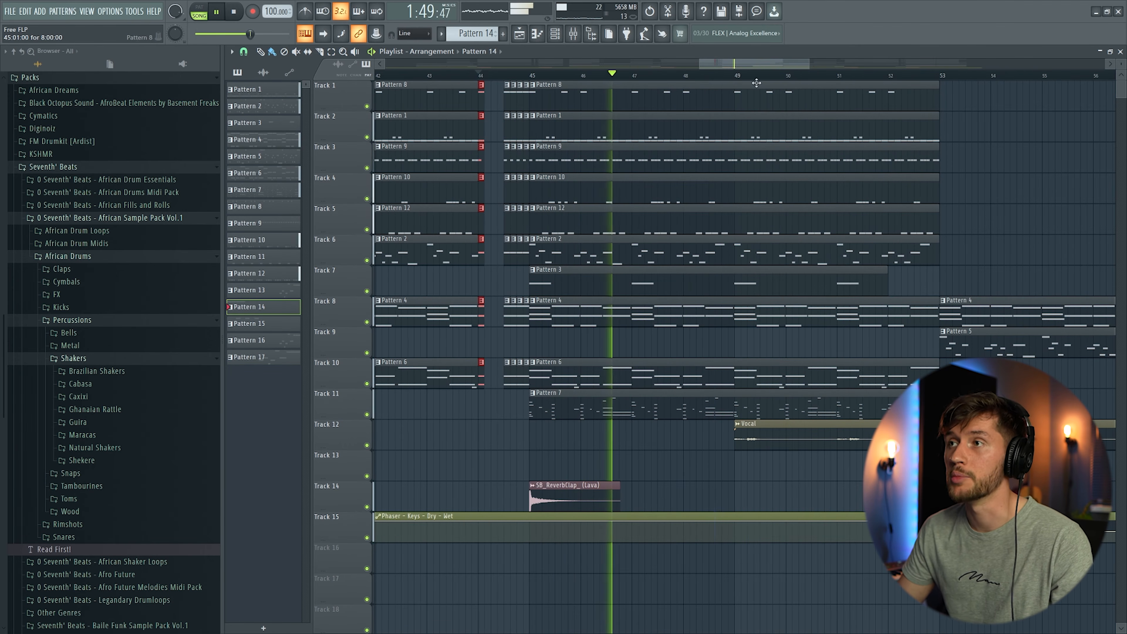
key("space")
left_click_drag(741, 63, 849, 66)
left_click(701, 74)
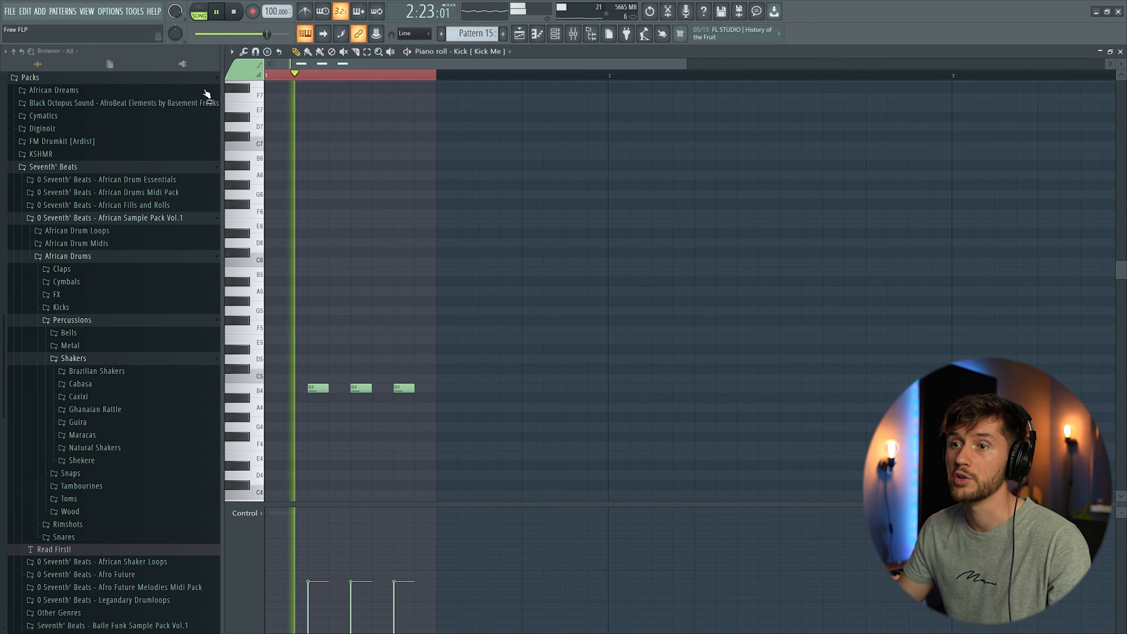
Step: Open the kick fill and Ample Bass patterns in the piano roll and play the bassline
scroll(559, 217, "down", 4)
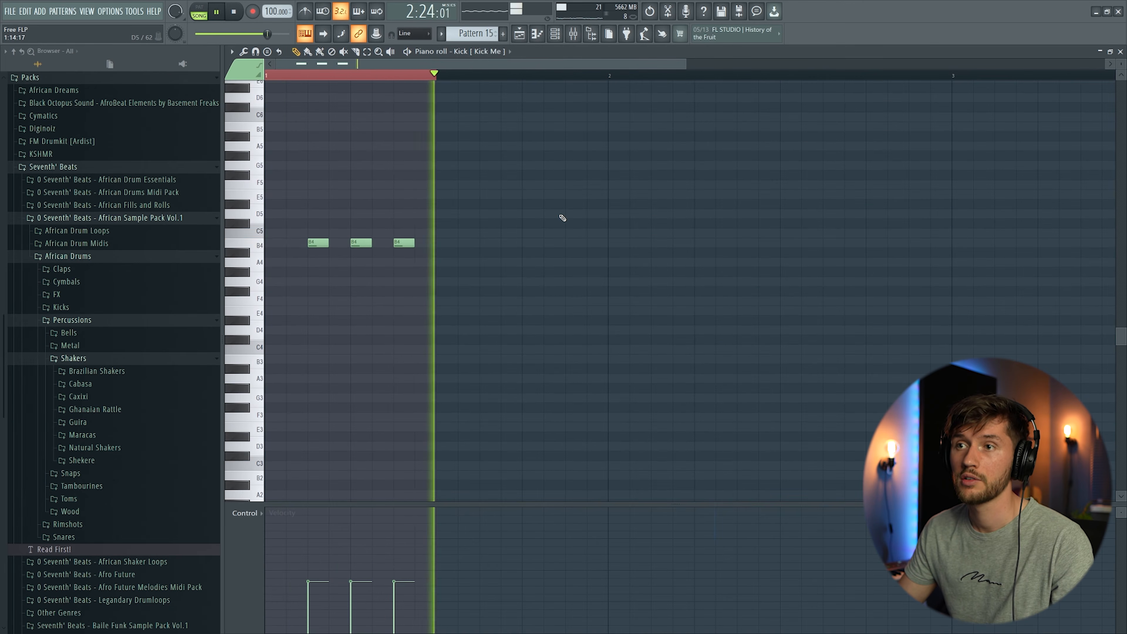
scroll(293, 301, "up", 2)
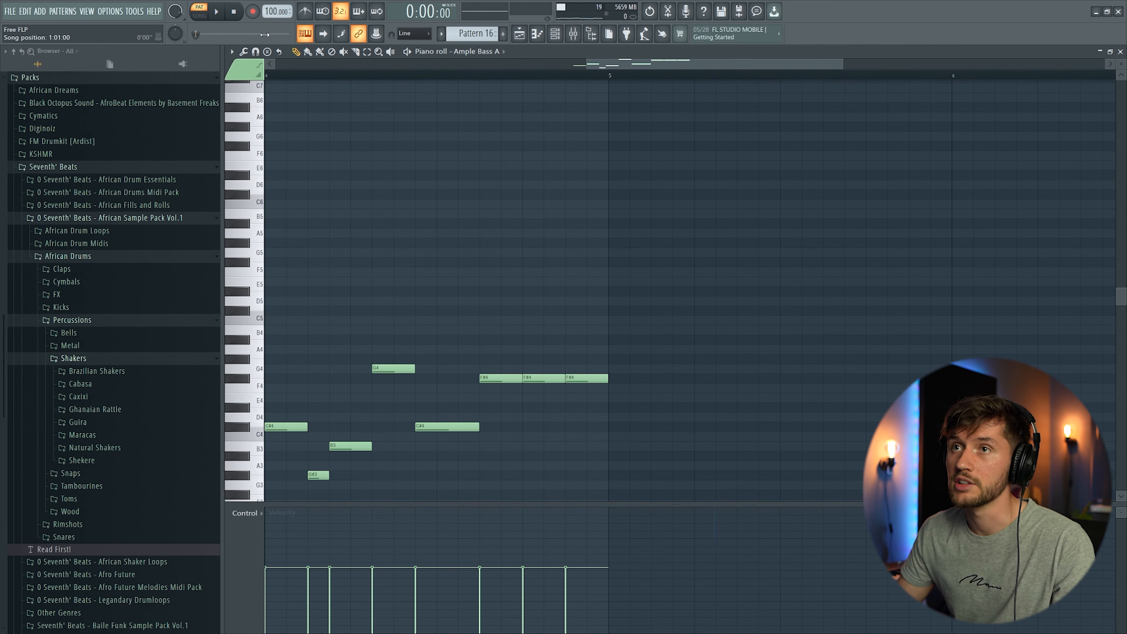
left_click_drag(650, 64, 506, 69)
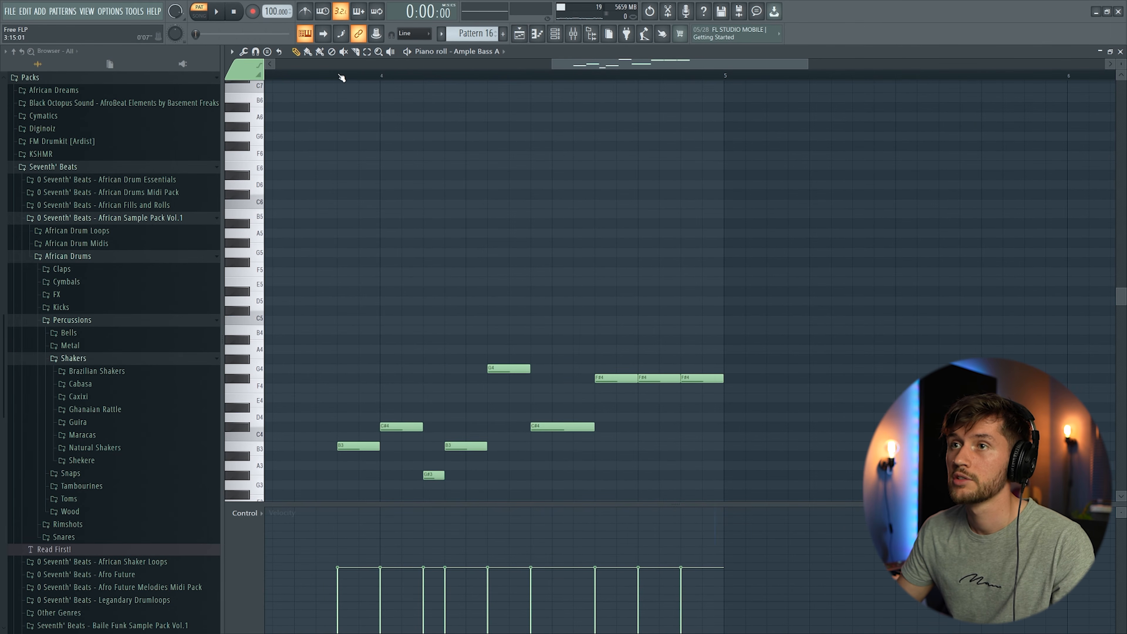
key("space")
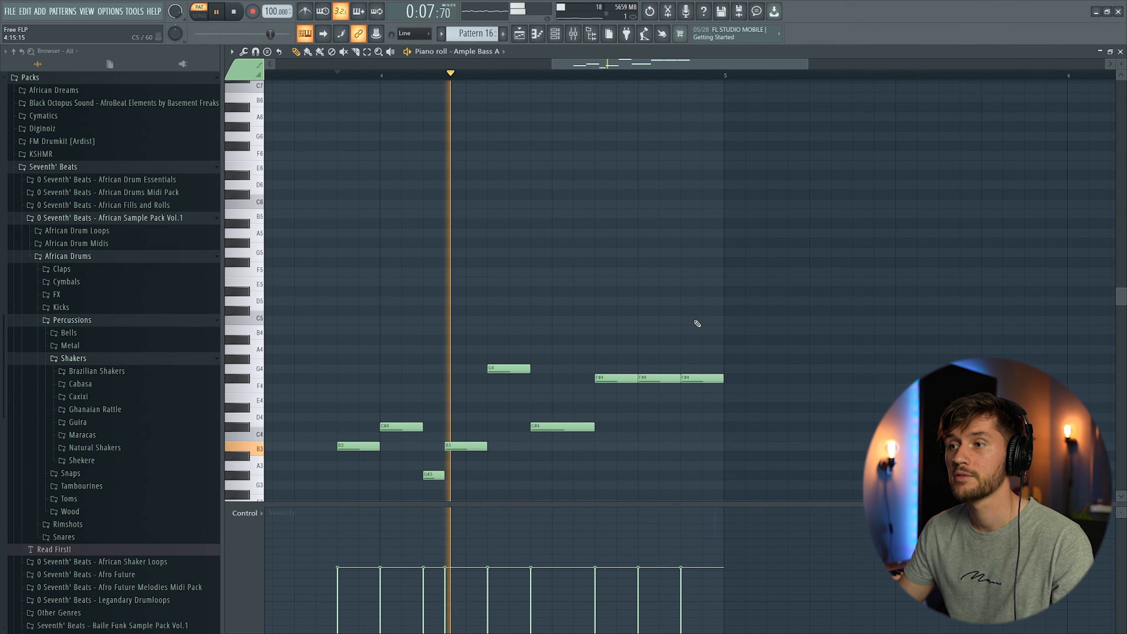
key("space")
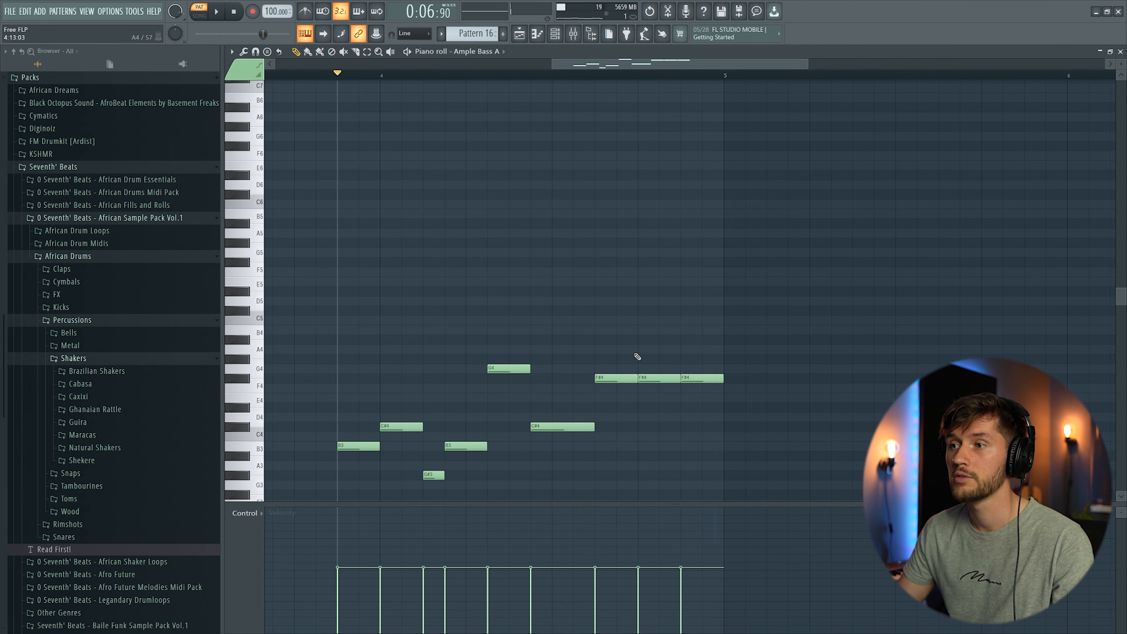
Step: Play the final section of the arrangement in the playlist from around bar 69, then zoom out to view the whole song
left_click_drag(617, 371, 740, 378)
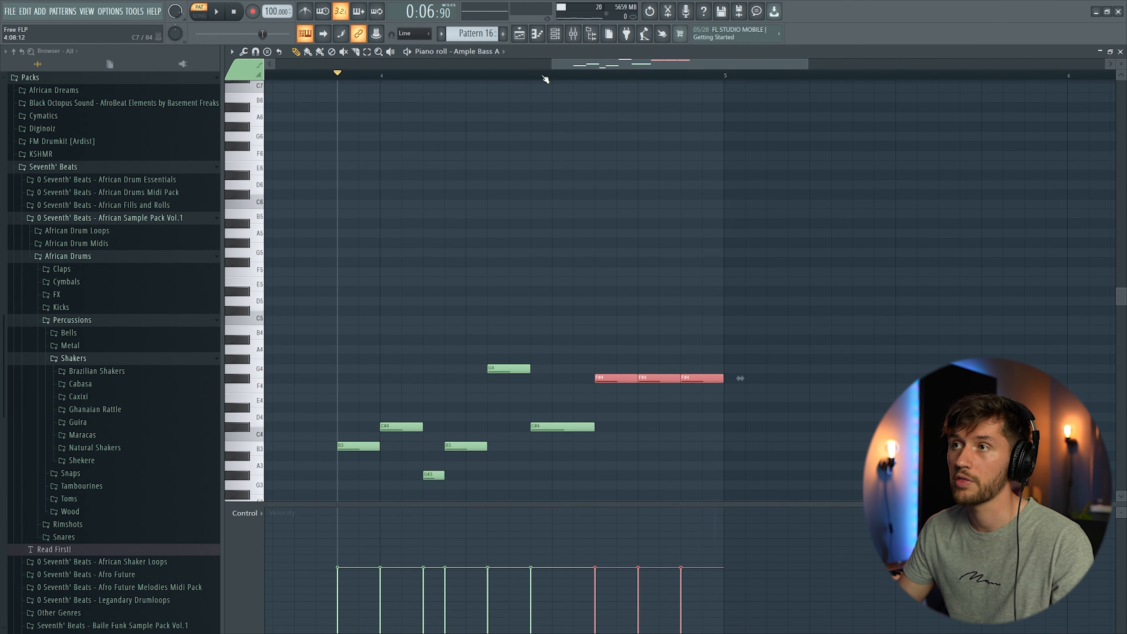
left_click(536, 37)
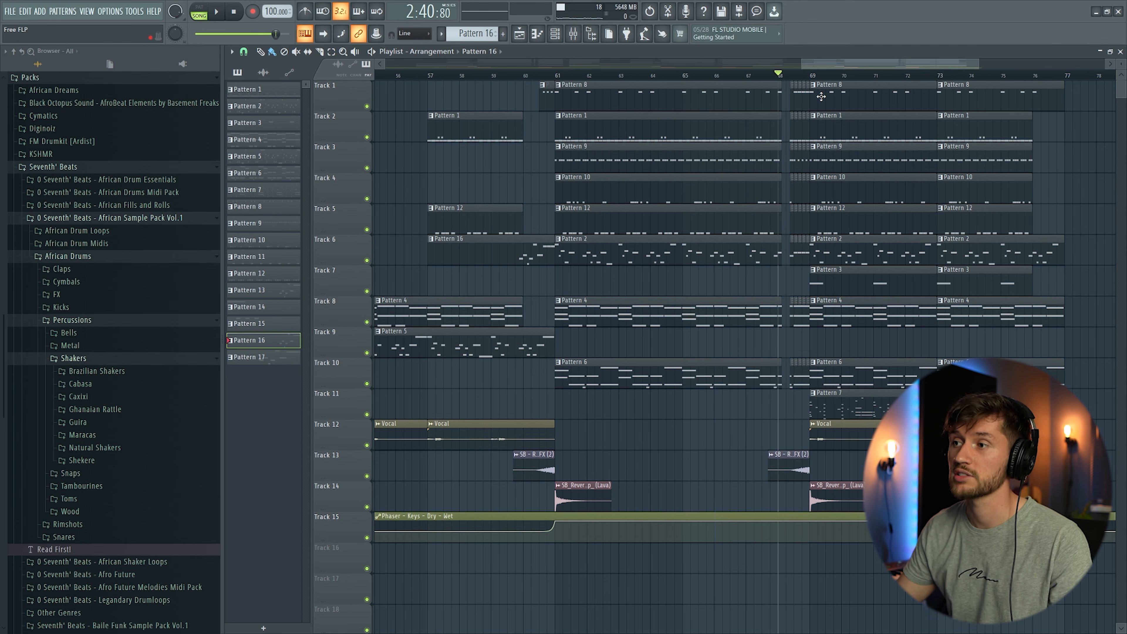
key("space")
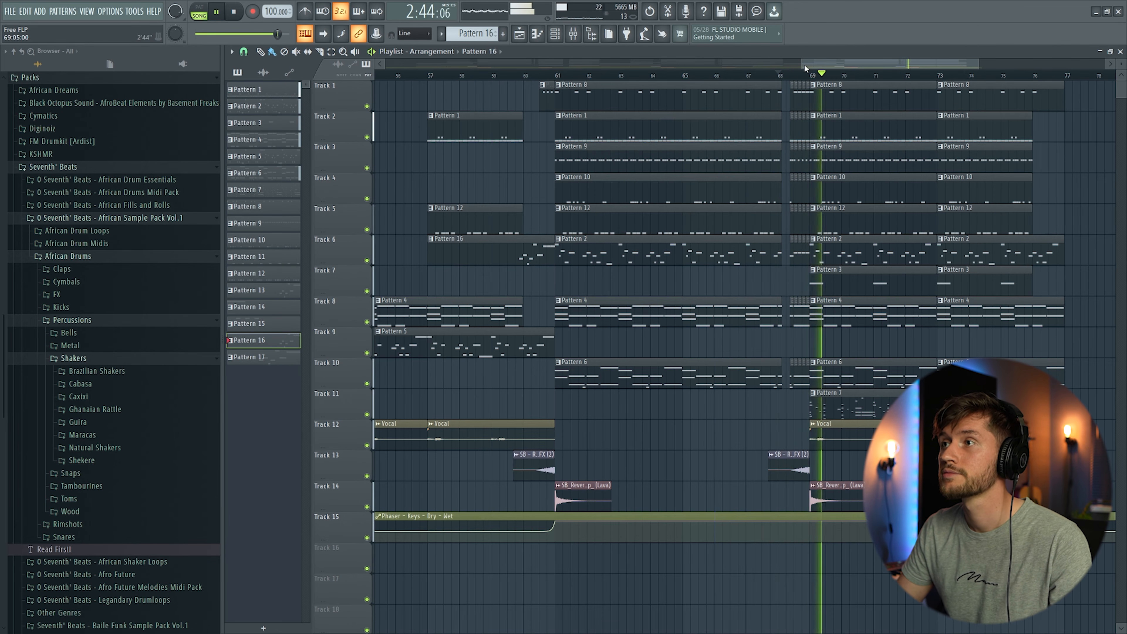
left_click_drag(805, 67, 849, 67)
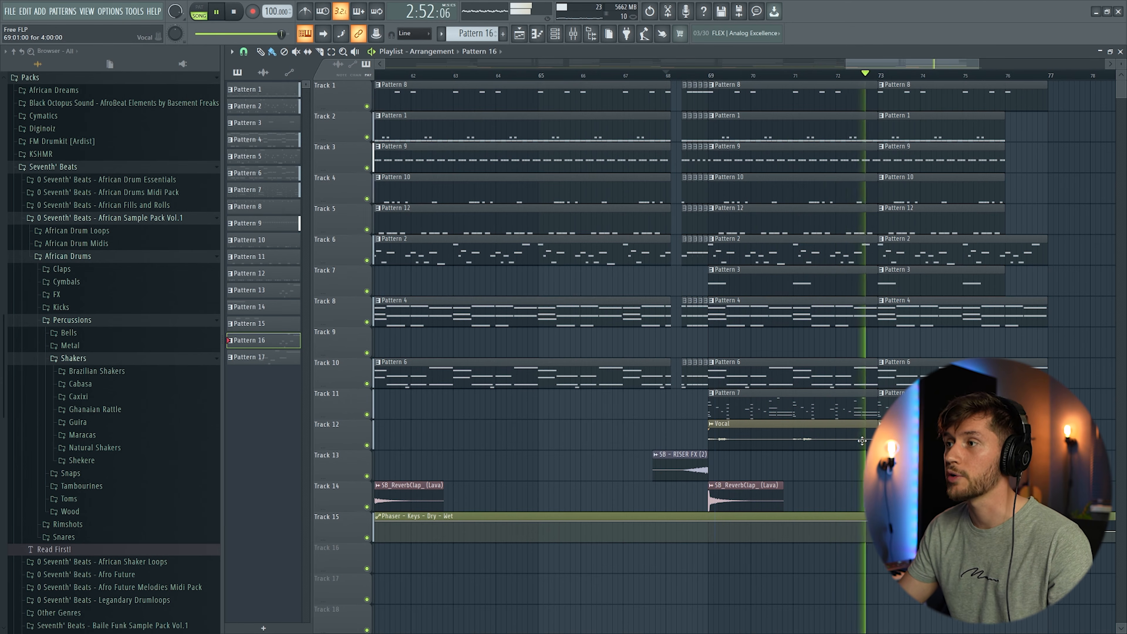
left_click_drag(979, 65, 1033, 67)
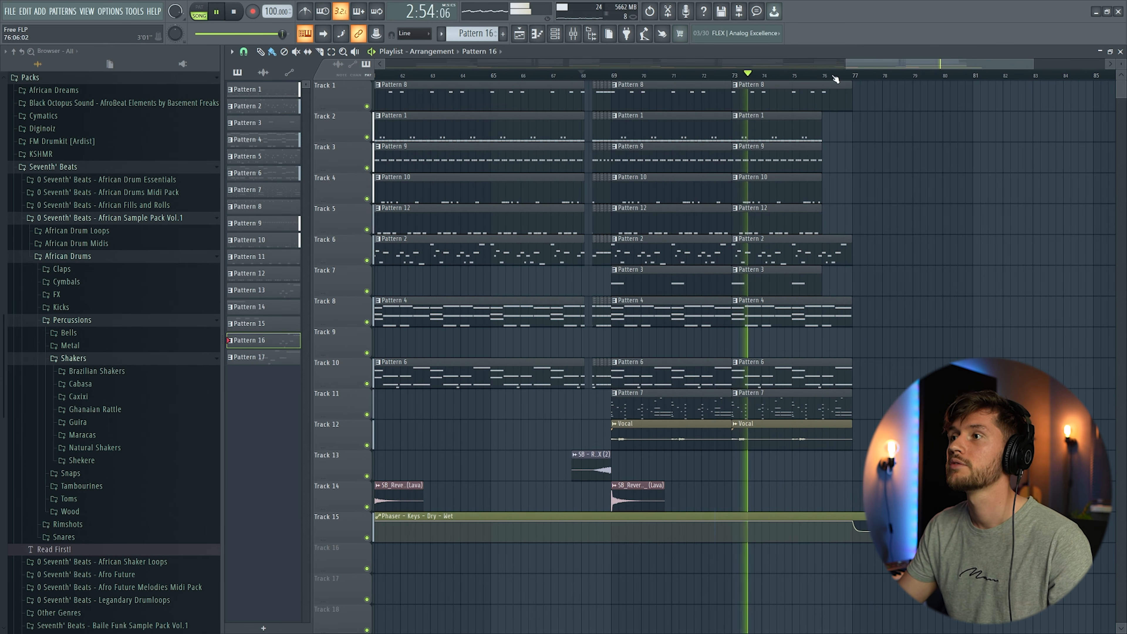
left_click_drag(846, 66, 382, 82)
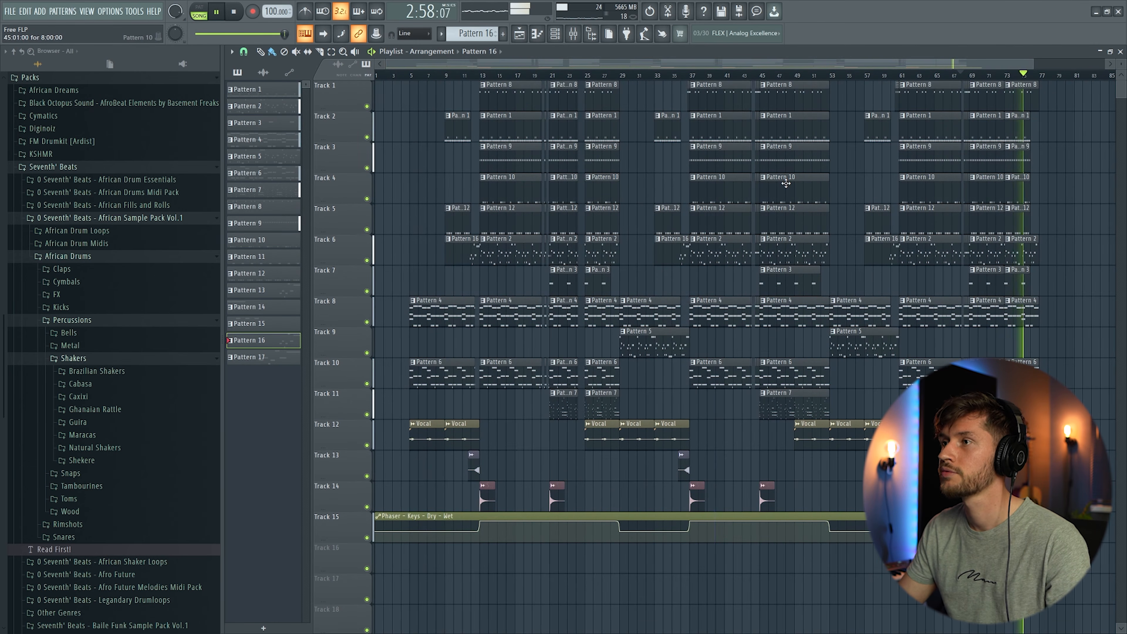